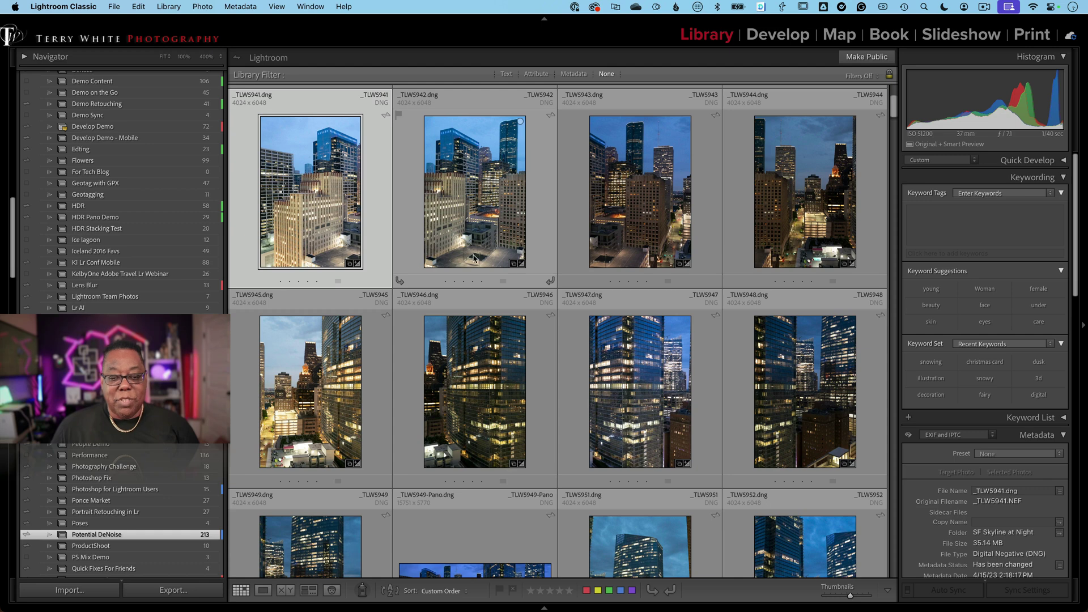
Select photos _TLW5941 to _TLW5944, make _TLW5942, _TLW5944 and _TLW5941 the active photo in turn, and reduce the selection to _TLW5941
shift+click(811, 230)
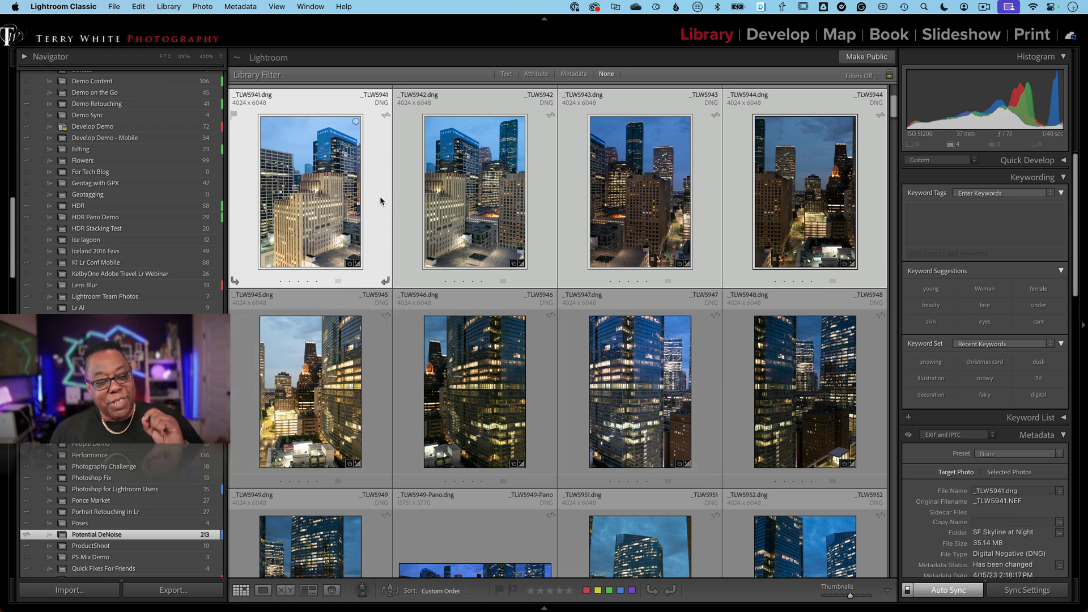
click(457, 197)
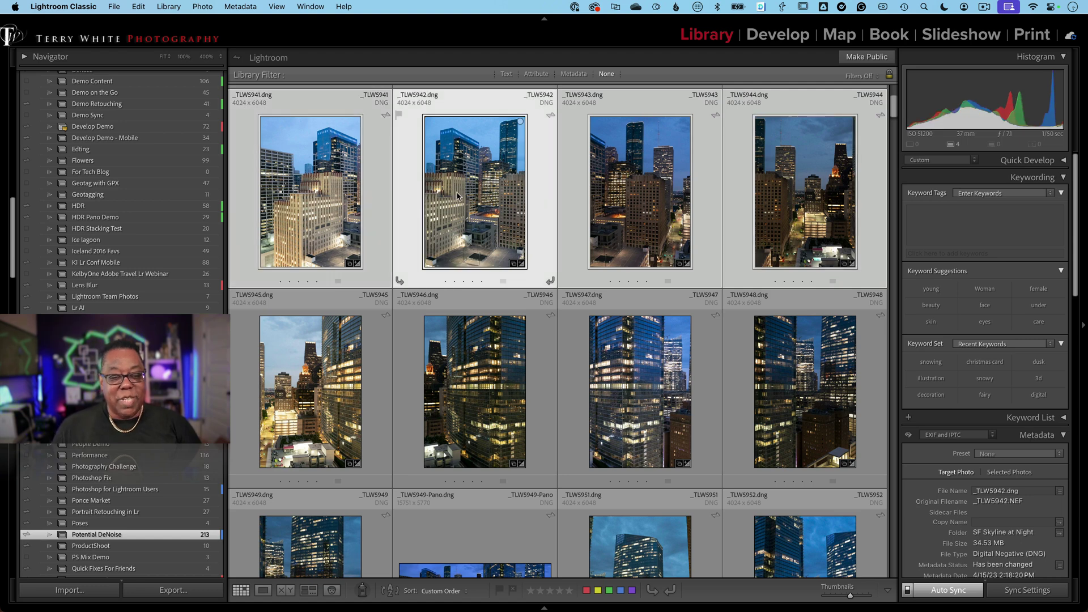
click(774, 202)
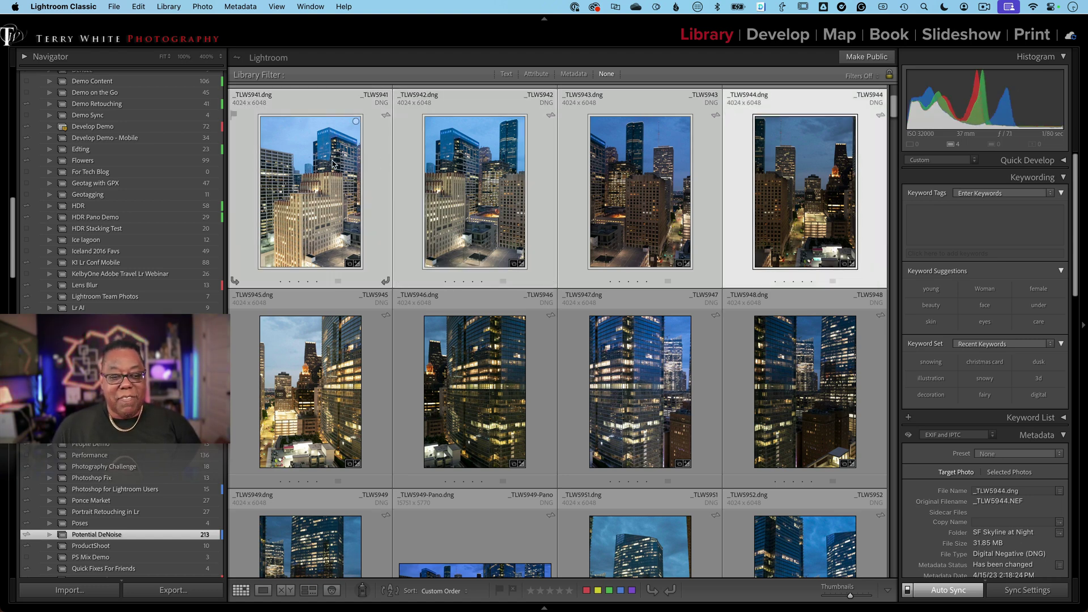
click(370, 157)
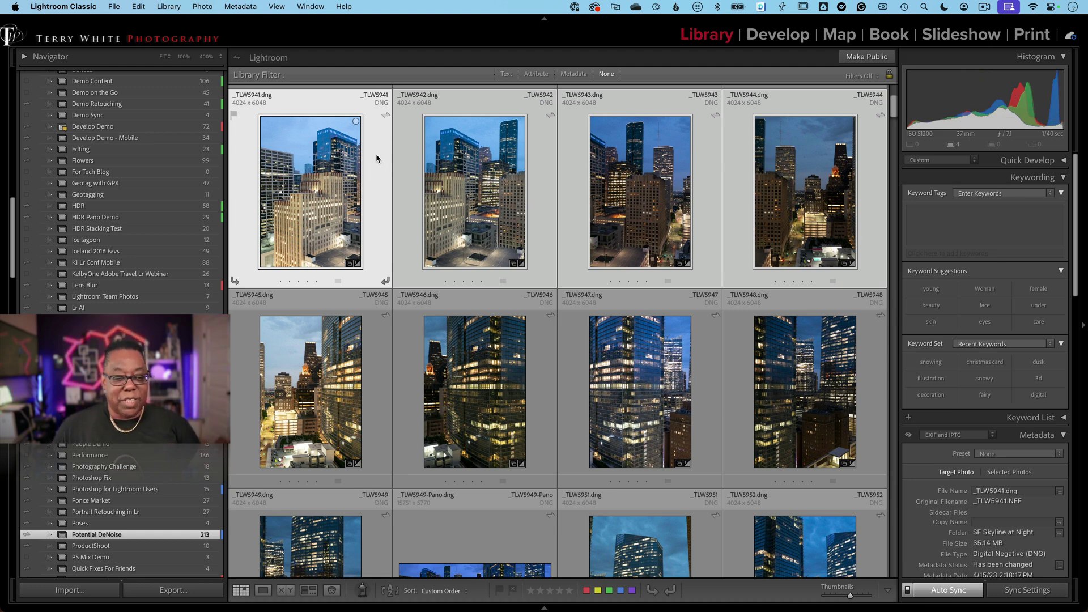
click(376, 159)
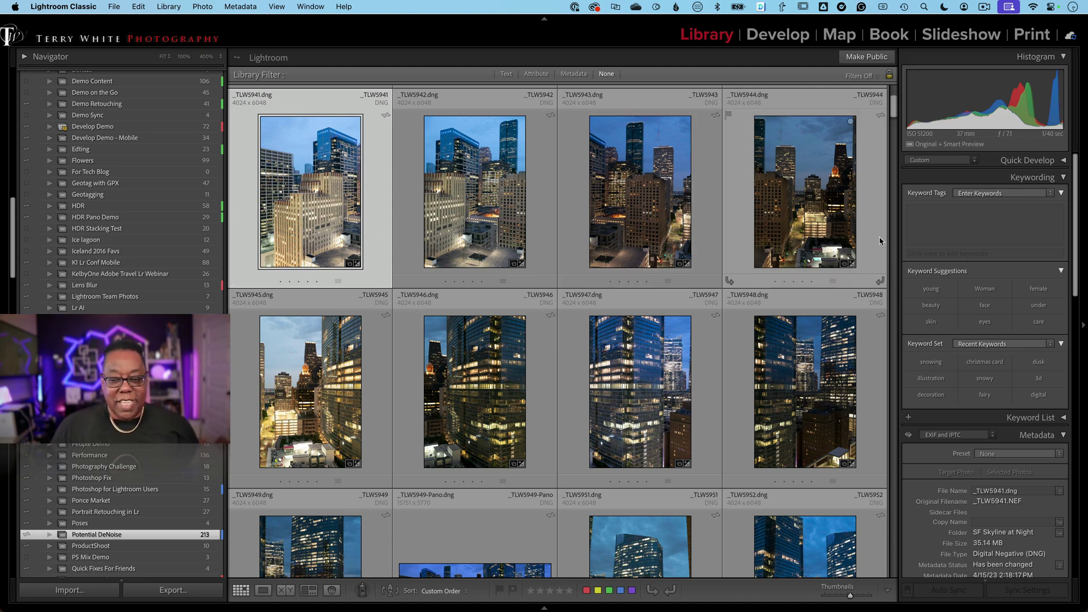
Select _TLW5941 to _TLW5944, add the non-adjacent photos _TLW5946, _TLW5947 and _TLW5952, and clear the whole selection
shift+click(817, 229)
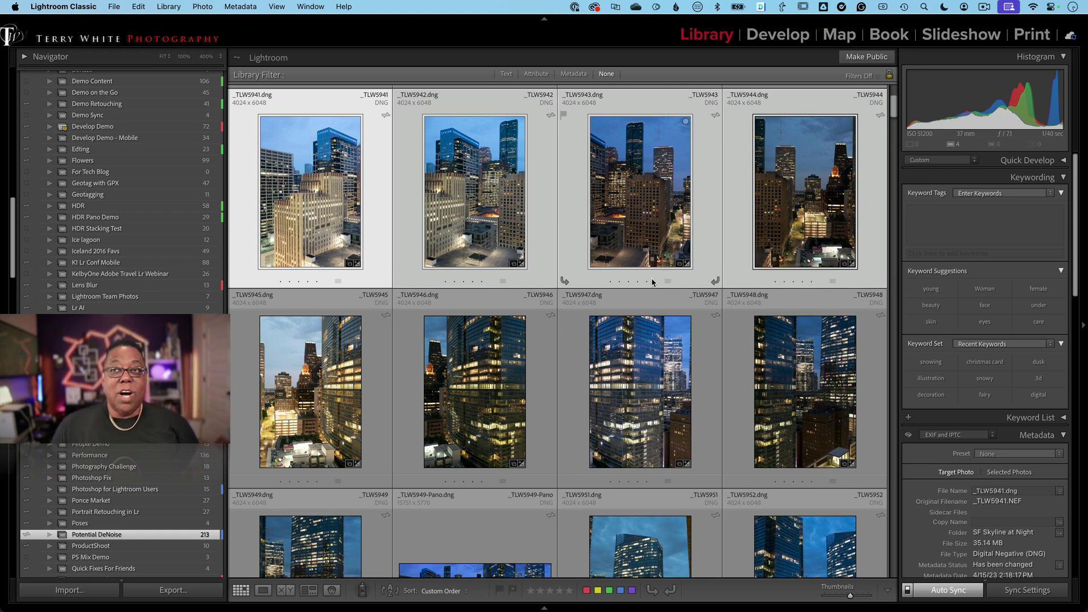
super+click(511, 369)
super+click(813, 525)
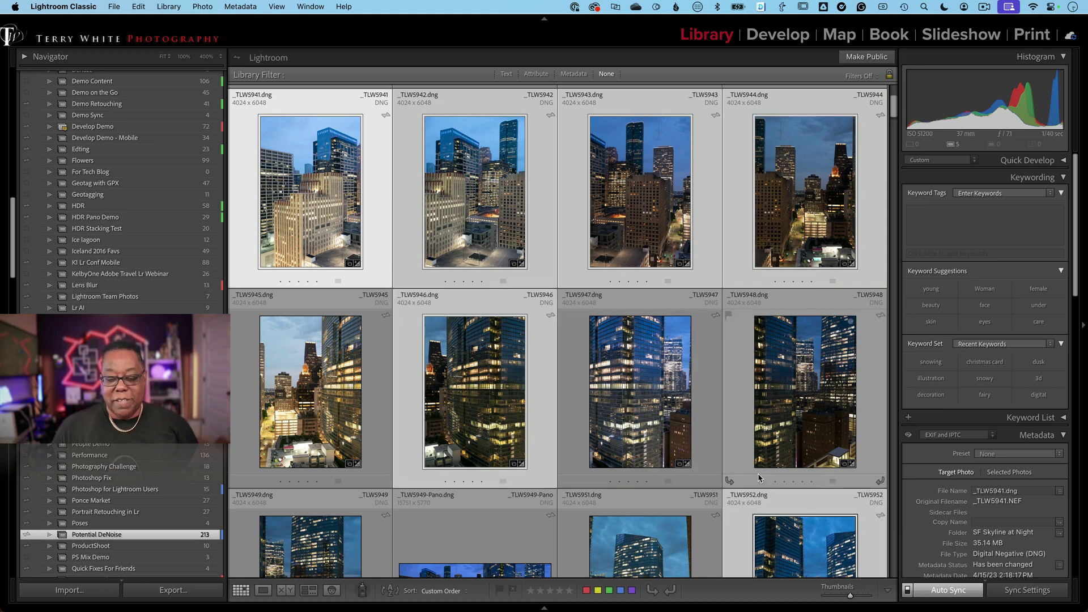
super+click(642, 376)
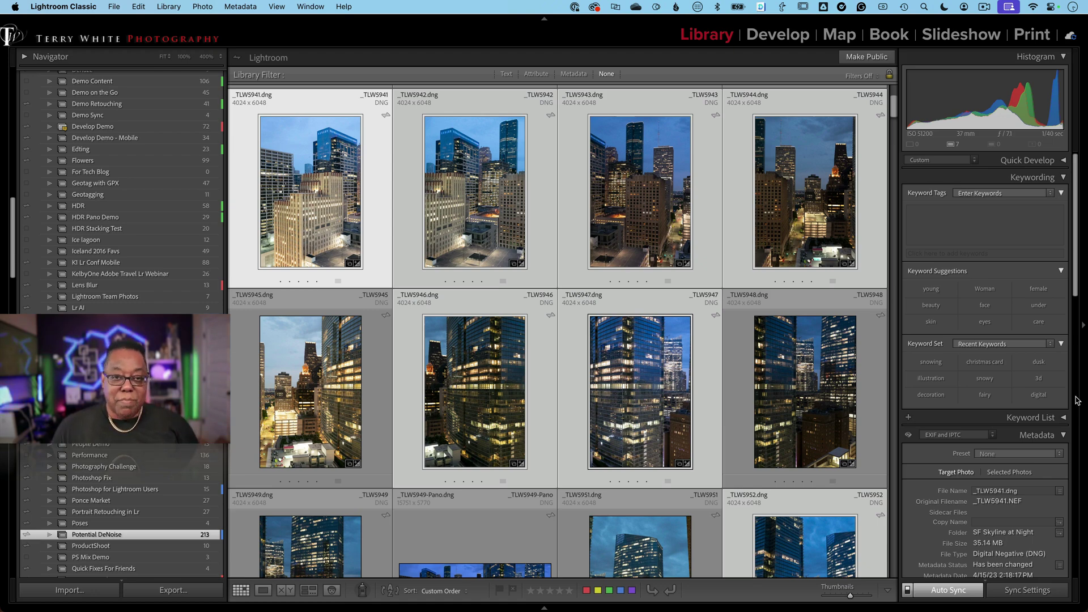
key(super+d)
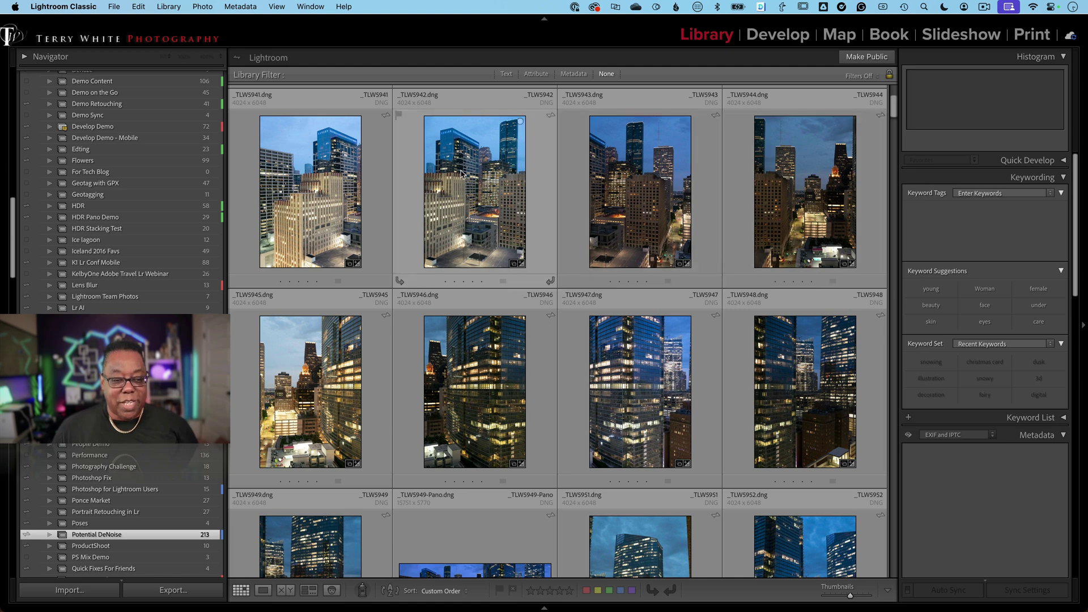
Select photos _TLW5941 to _TLW5944 and open them in Develop with the Detail settings expanded
click(291, 225)
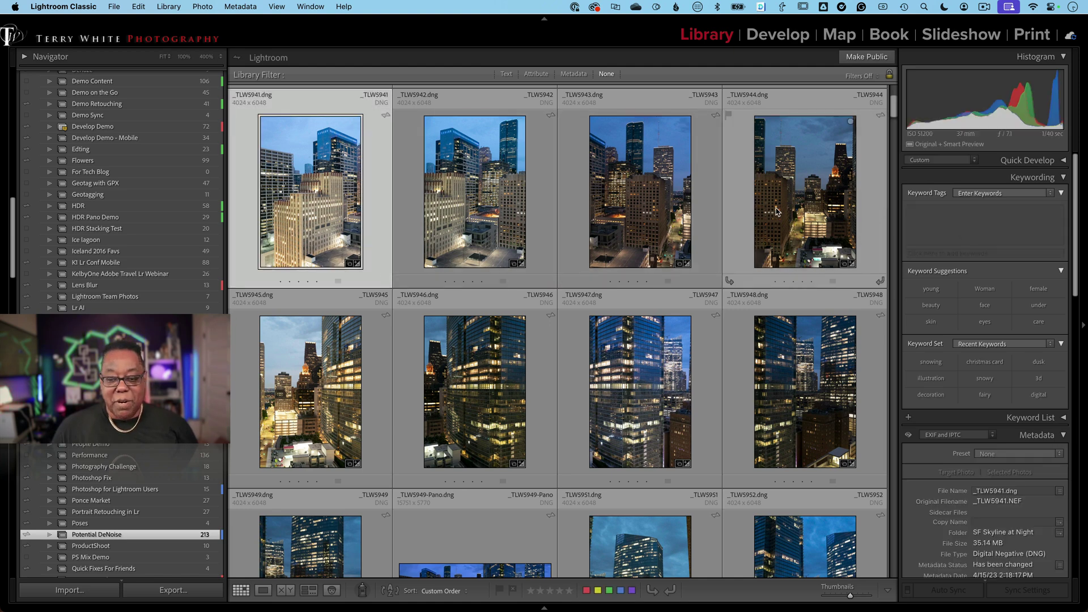
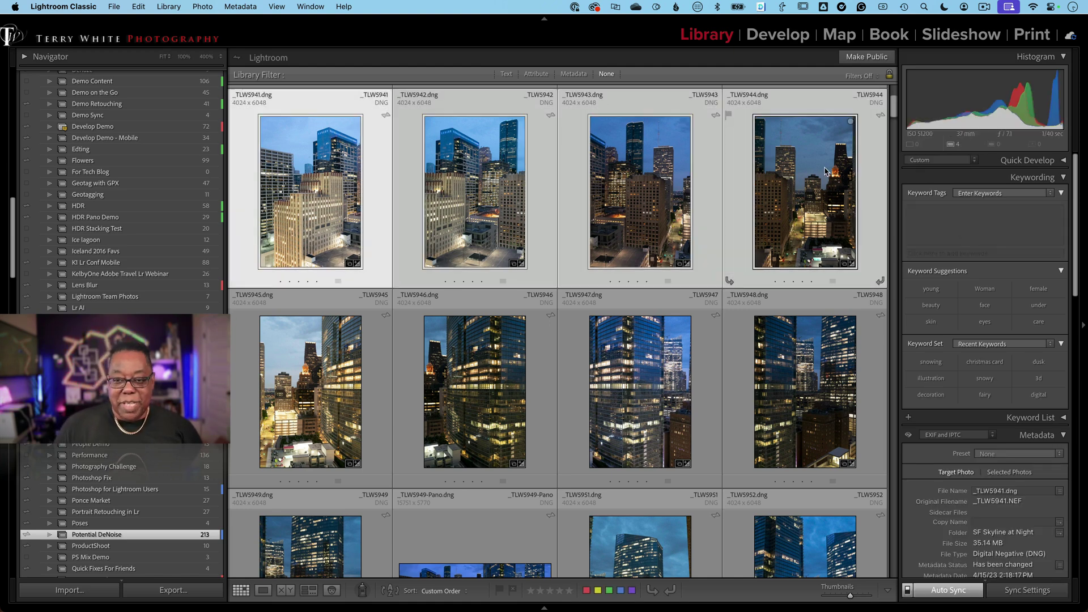
click(778, 37)
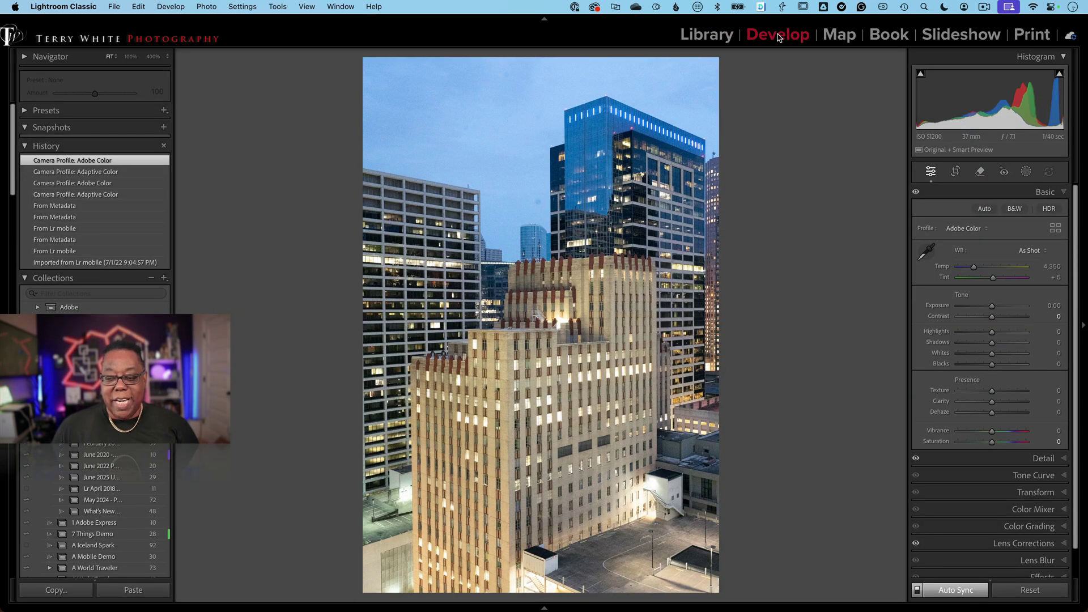
scroll(948, 391, down, 1)
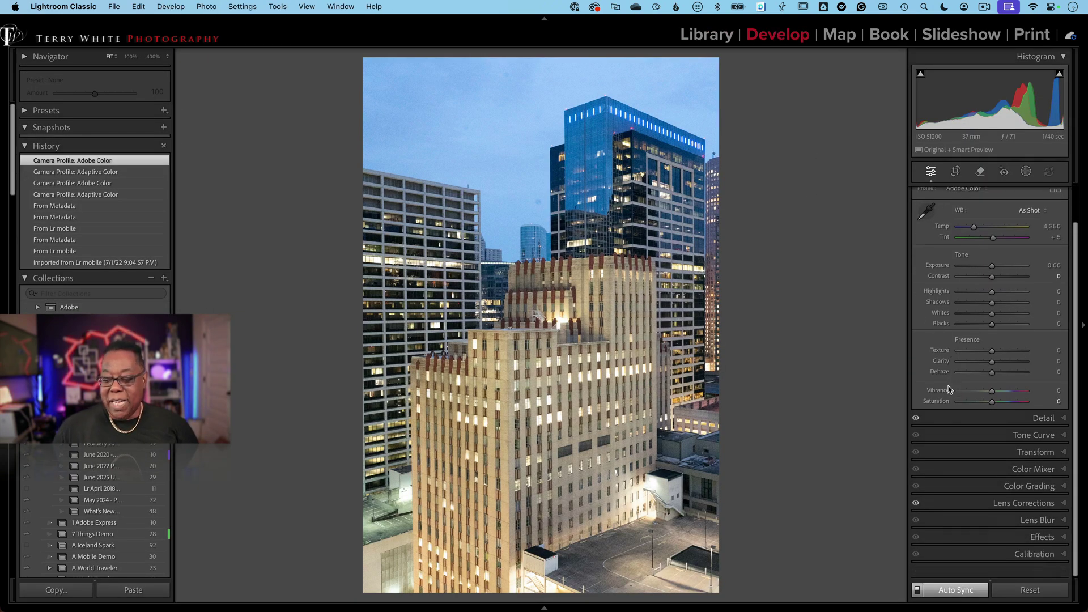
click(1064, 433)
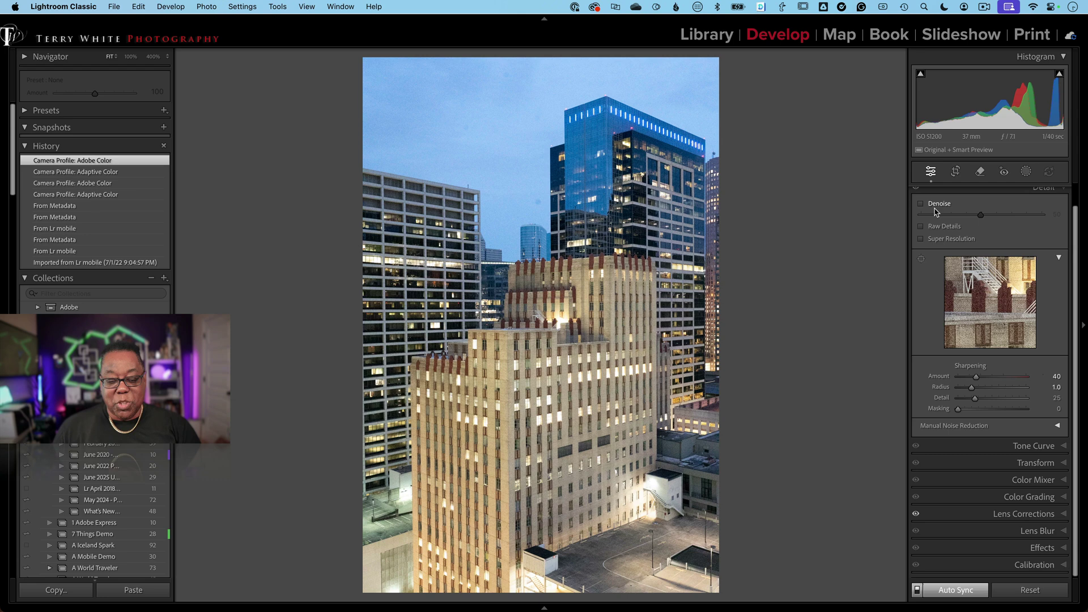
Switch Auto Sync off for the selected photos and turn it back on
click(974, 590)
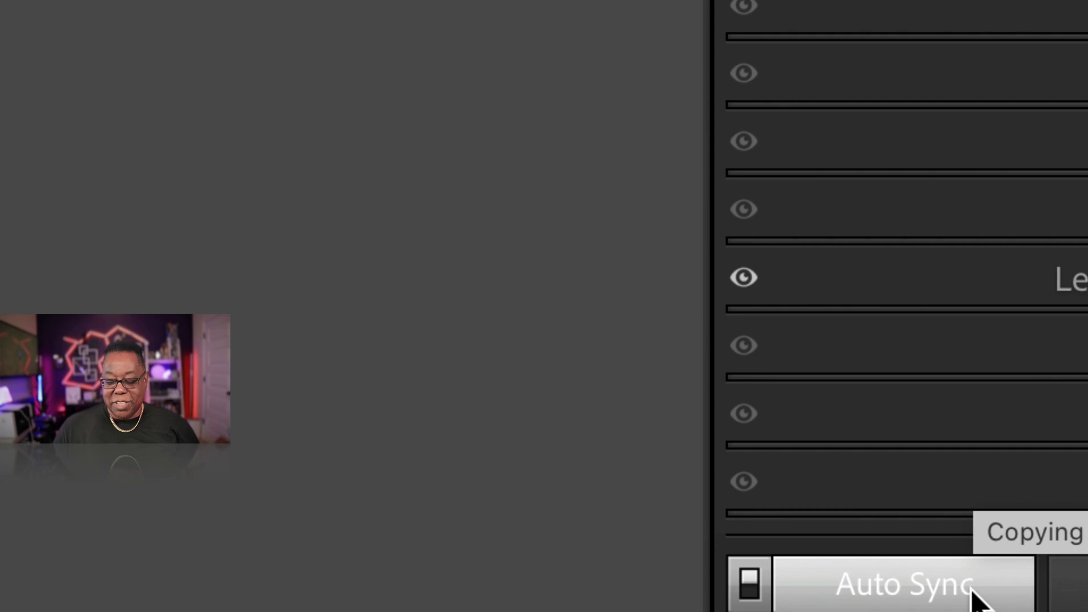
click(752, 571)
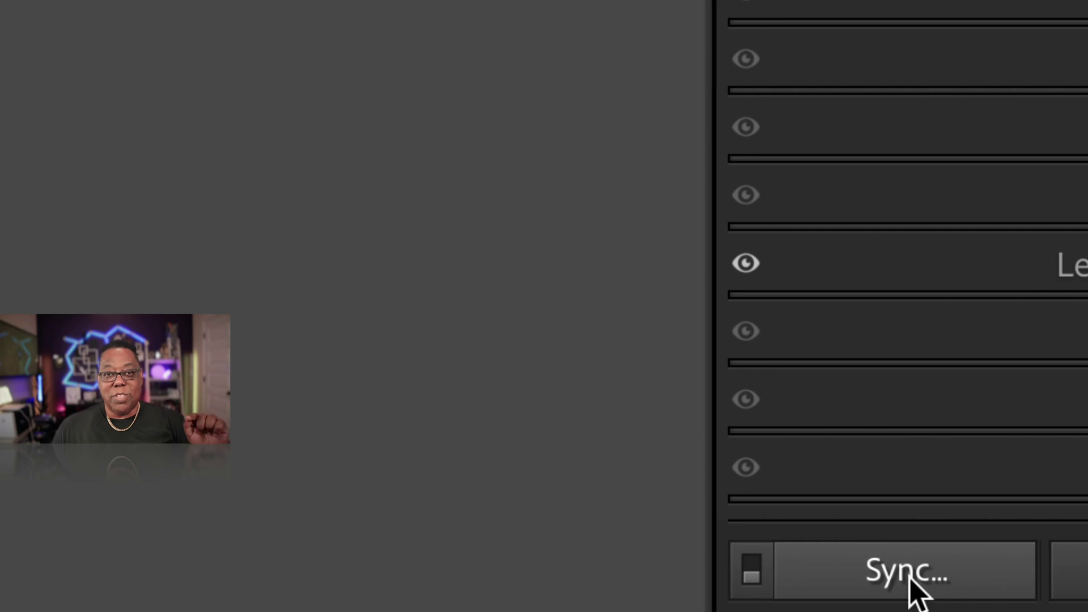
click(754, 571)
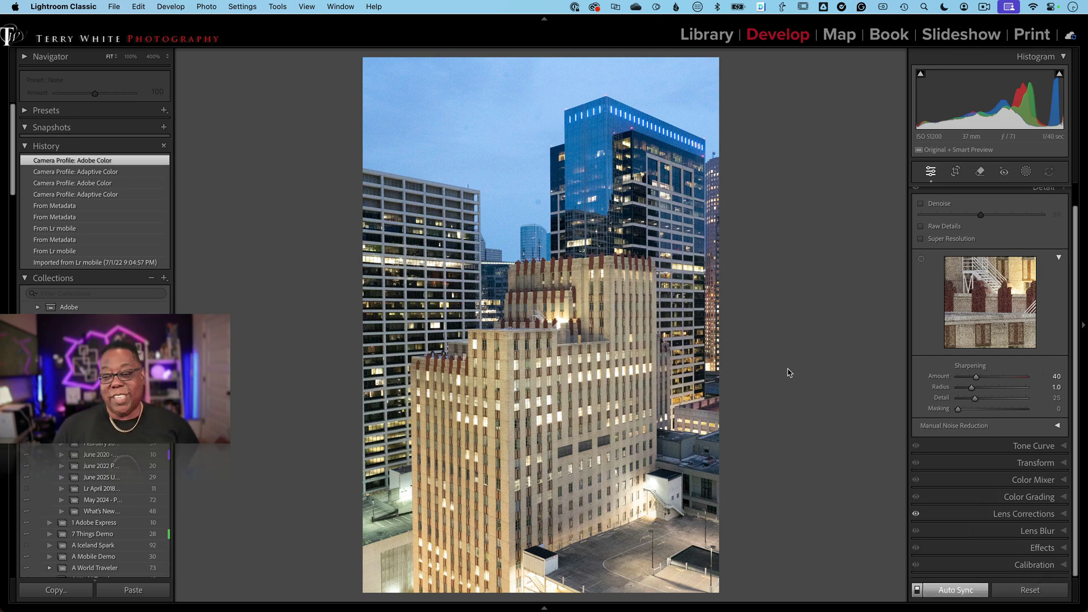
Apply Denoise to the four selected photos with Auto Sync and return to the Library grid
click(921, 204)
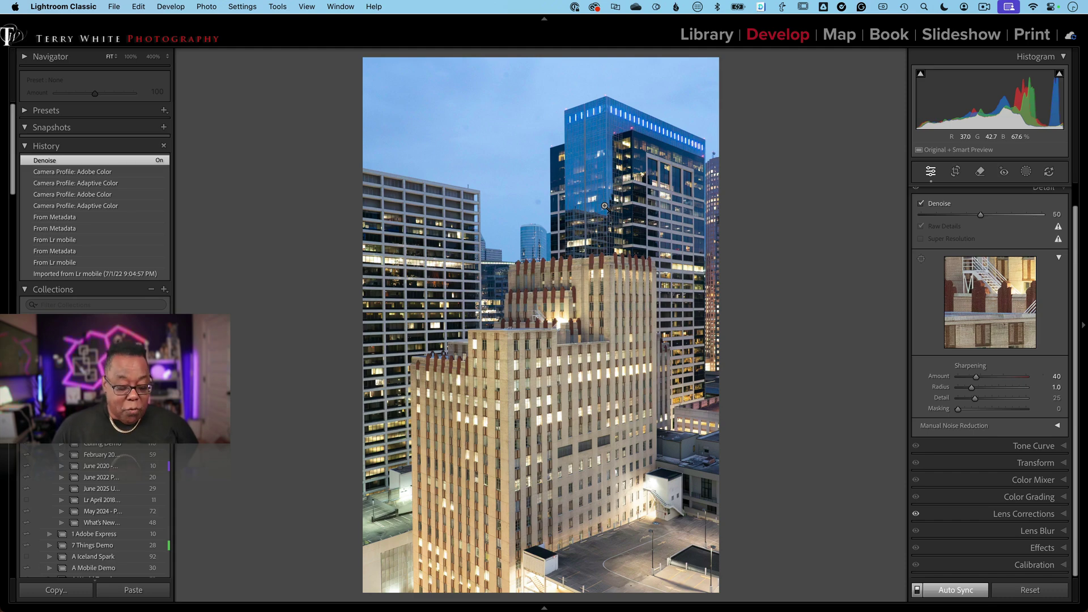
key(g)
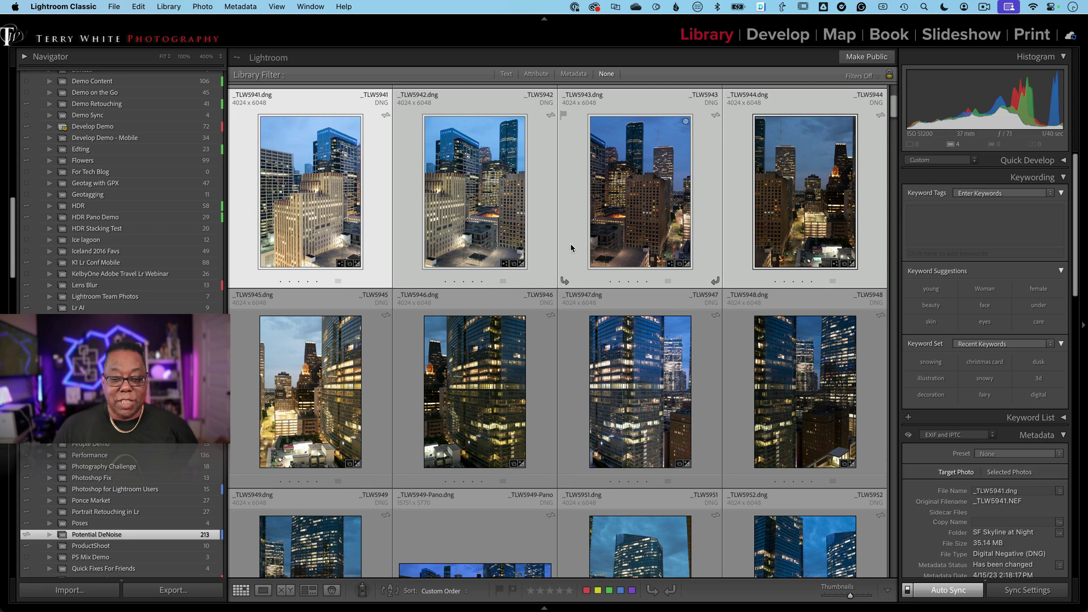
Open only _TLW5943 in Develop, zoom in to 400% on the dark building, and compare it with Denoise off and on
click(570, 247)
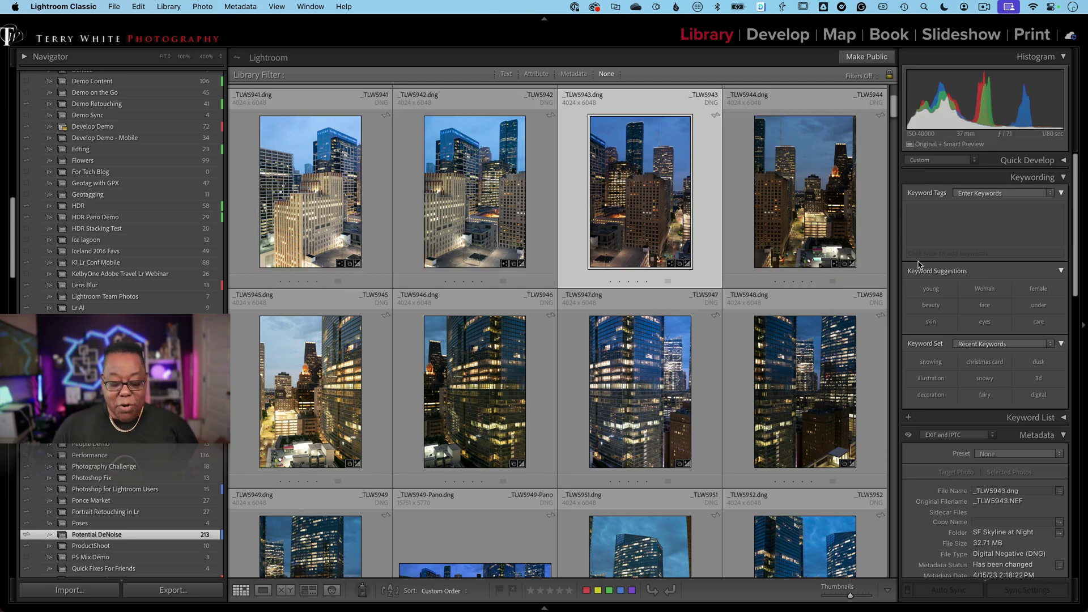
key(d)
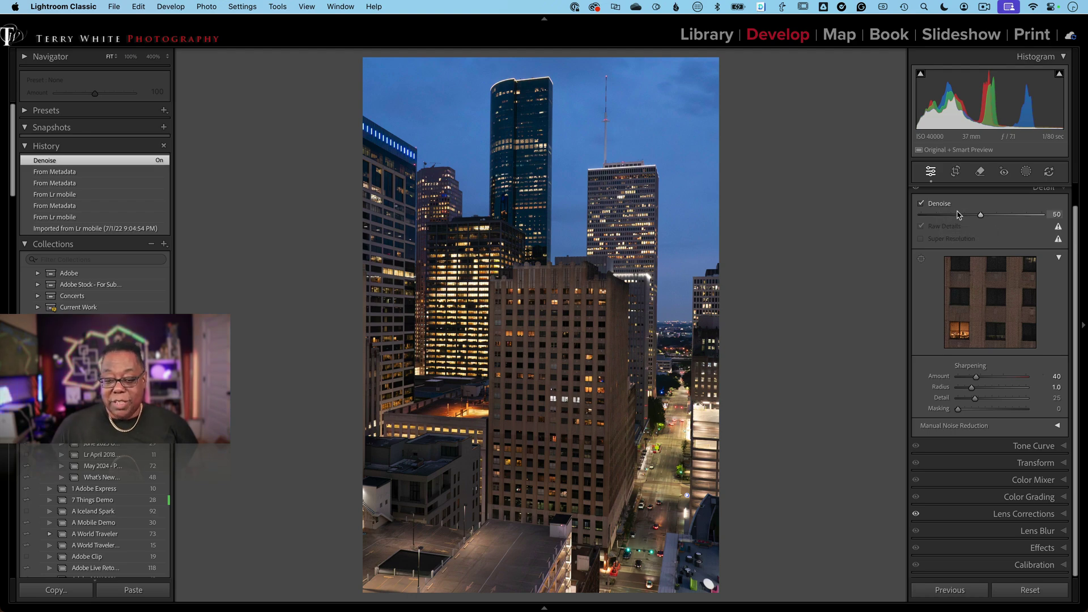
click(614, 334)
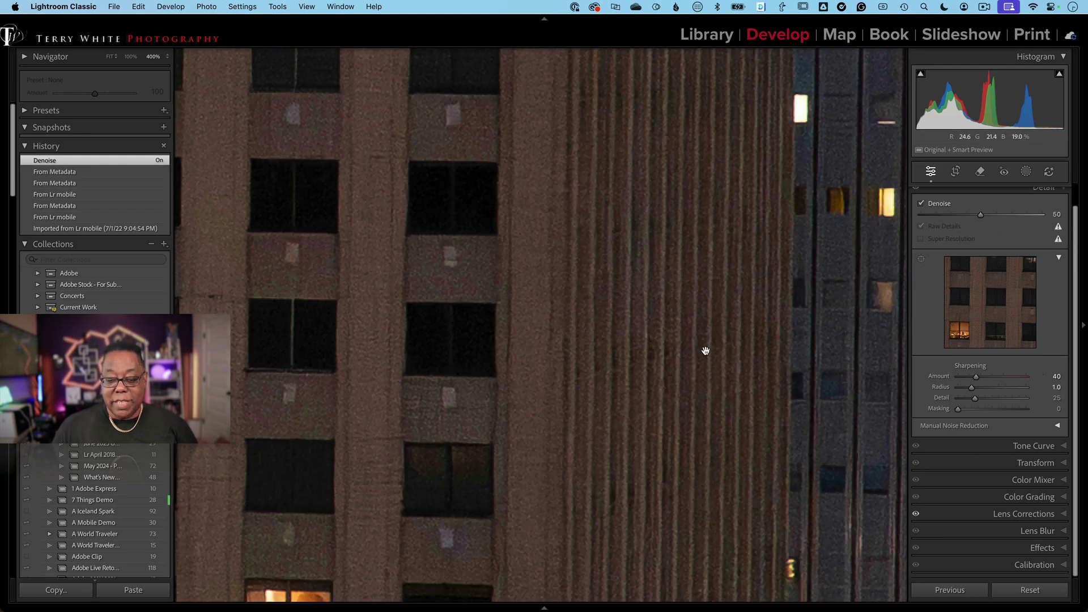
click(922, 205)
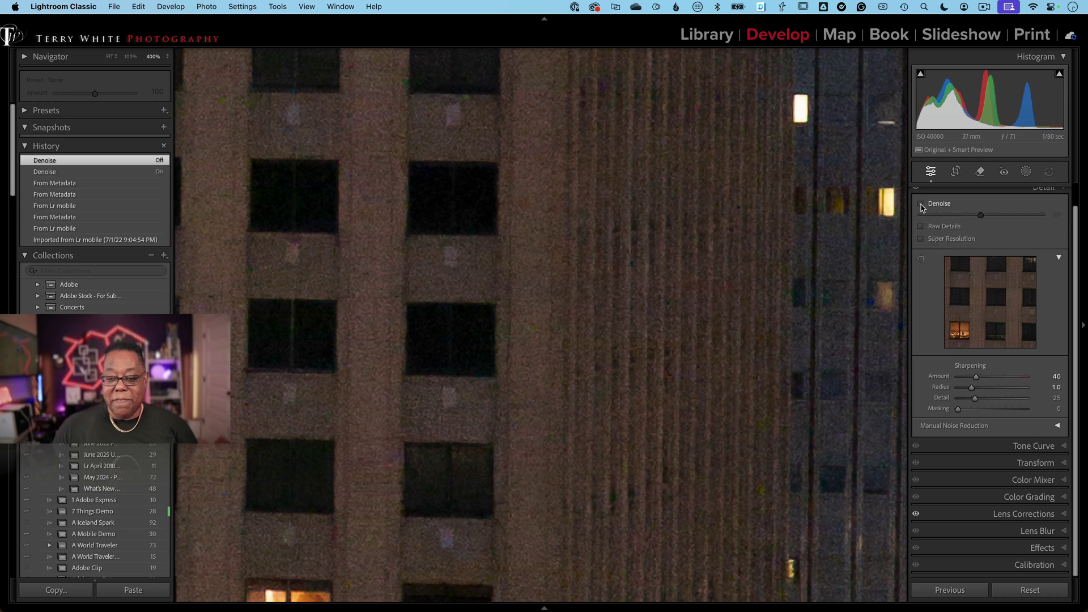
click(921, 205)
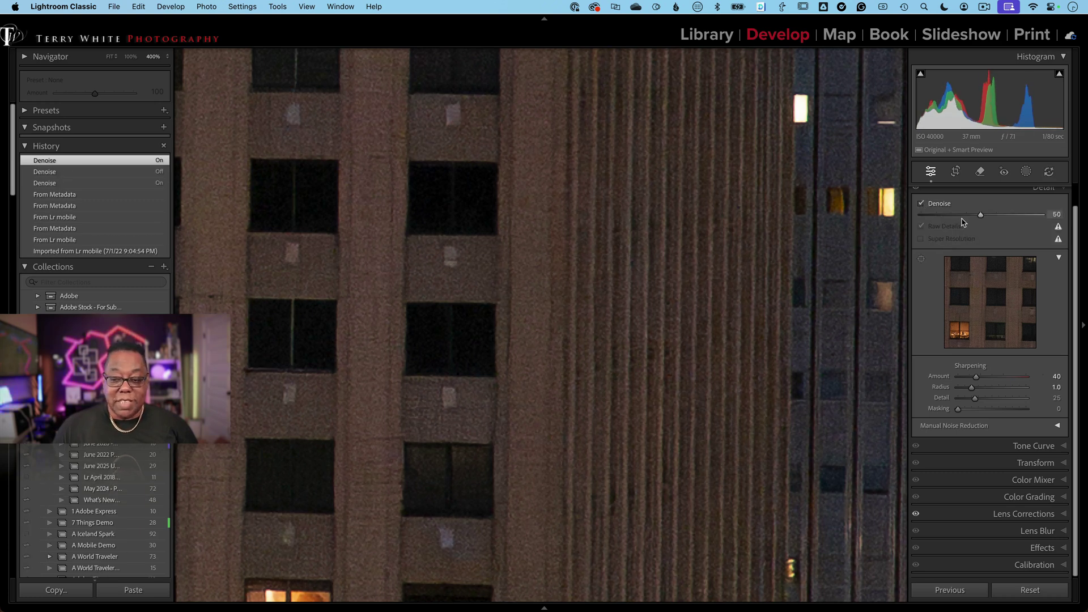
Set the Denoise amount of _TLW5943 to 92 and return to the Library grid
drag(981, 218, 1032, 219)
click(659, 246)
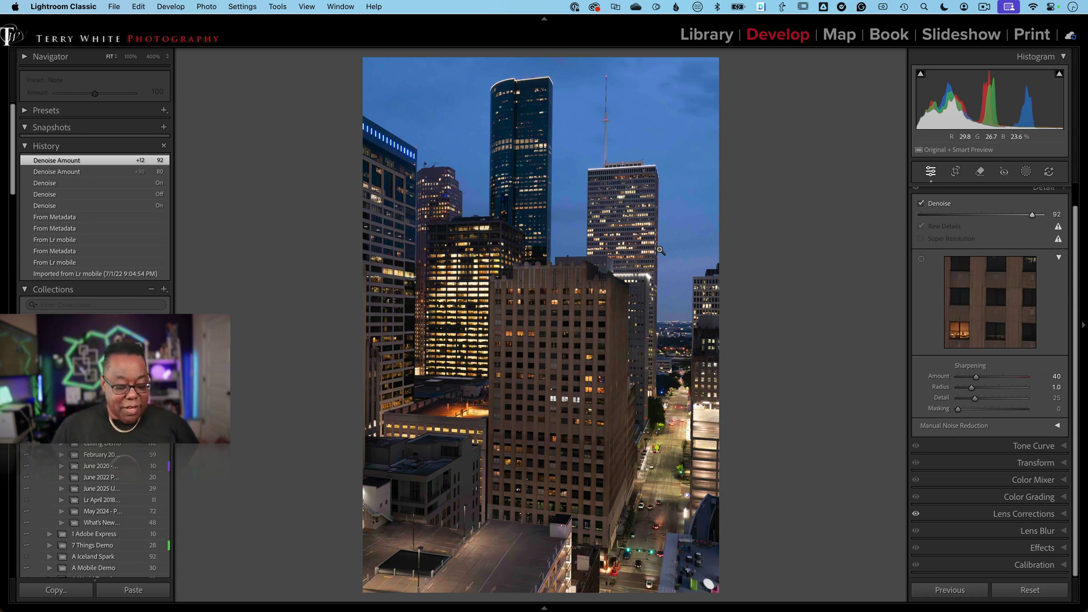
key(g)
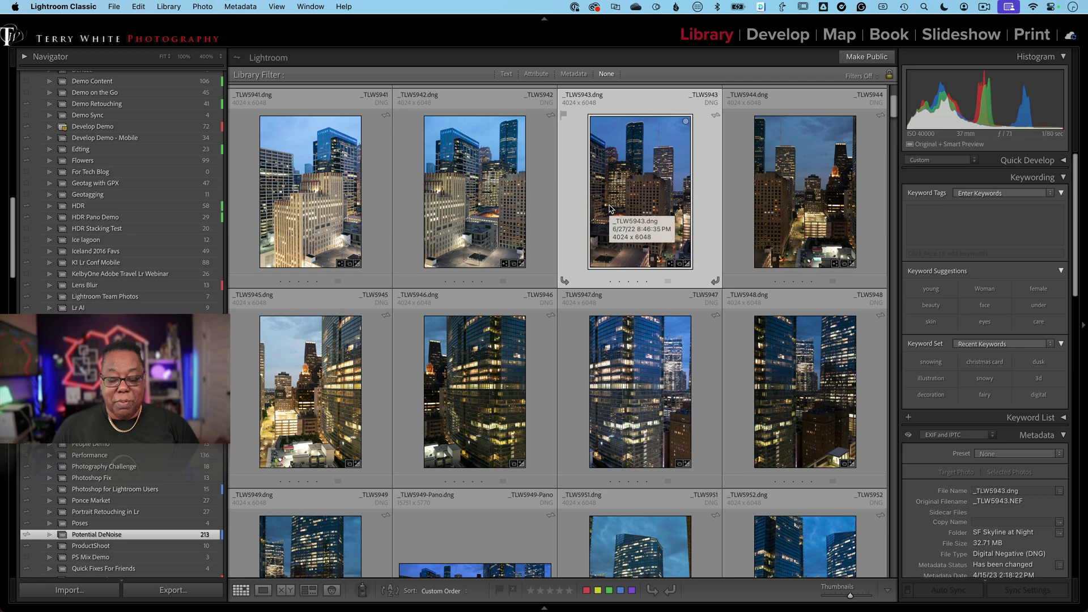
Select photos _TLW5941 to _TLW5944 again and set their Denoise amount to 73 in Develop
click(321, 195)
shift+click(773, 211)
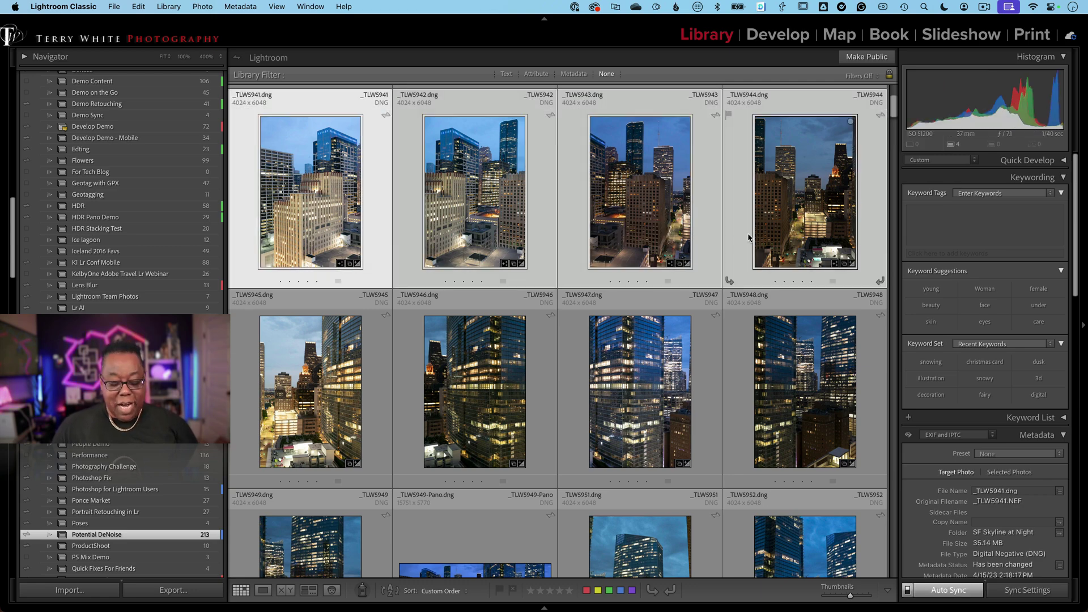
key(d)
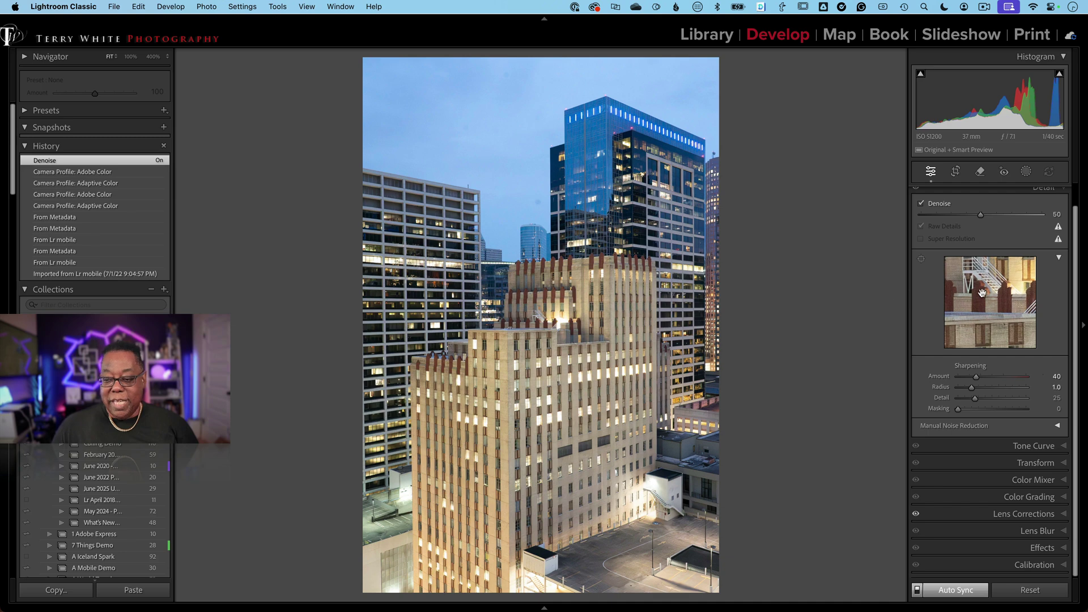
drag(981, 218, 1010, 218)
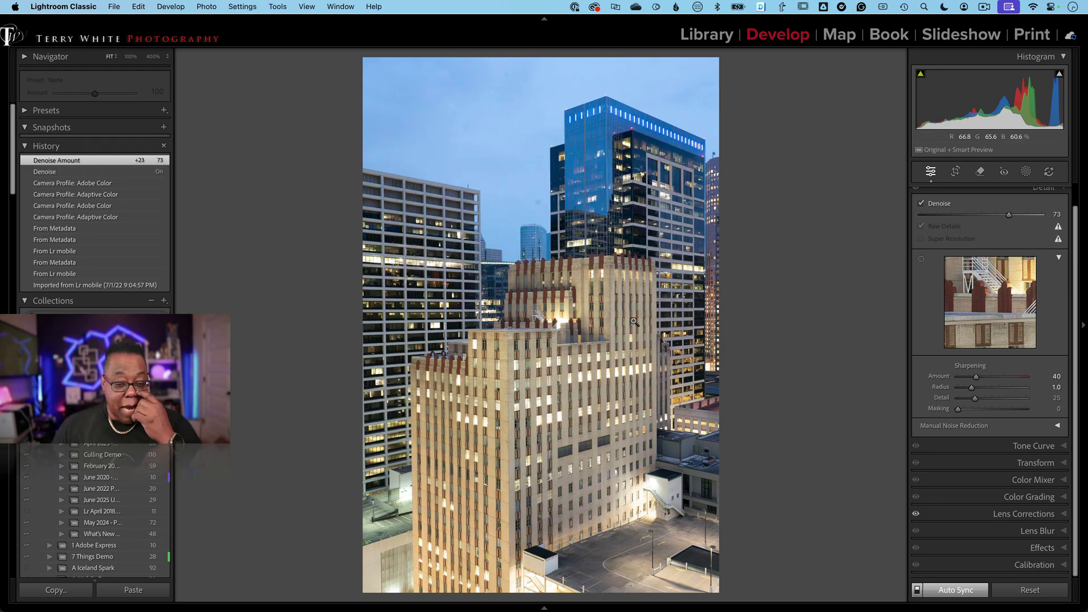
Inspect the denoised building facade of _TLW5941 at 400% and return to the Library grid
click(618, 321)
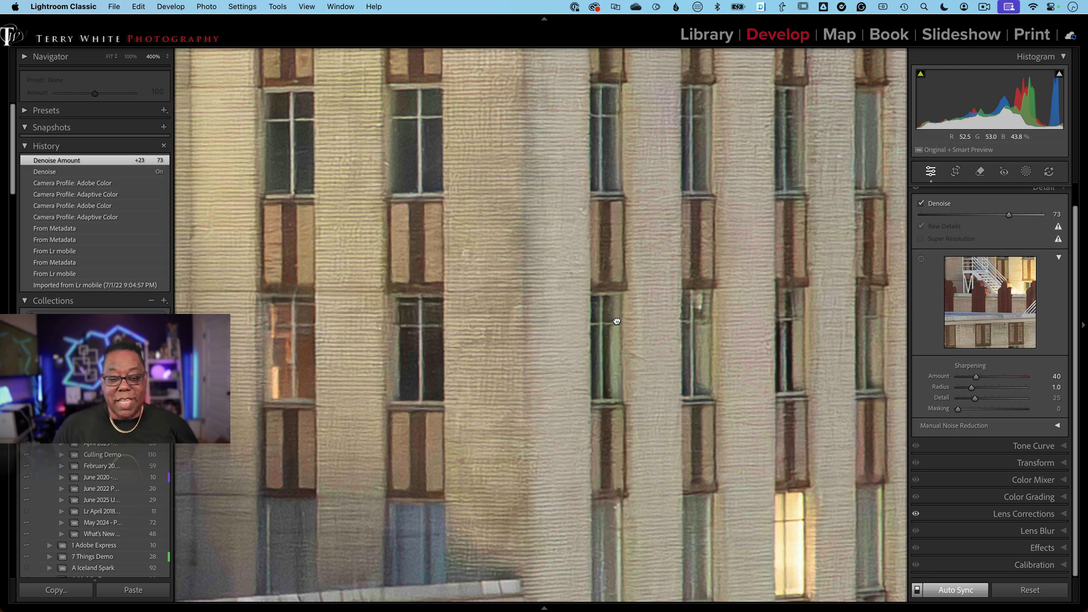
click(617, 321)
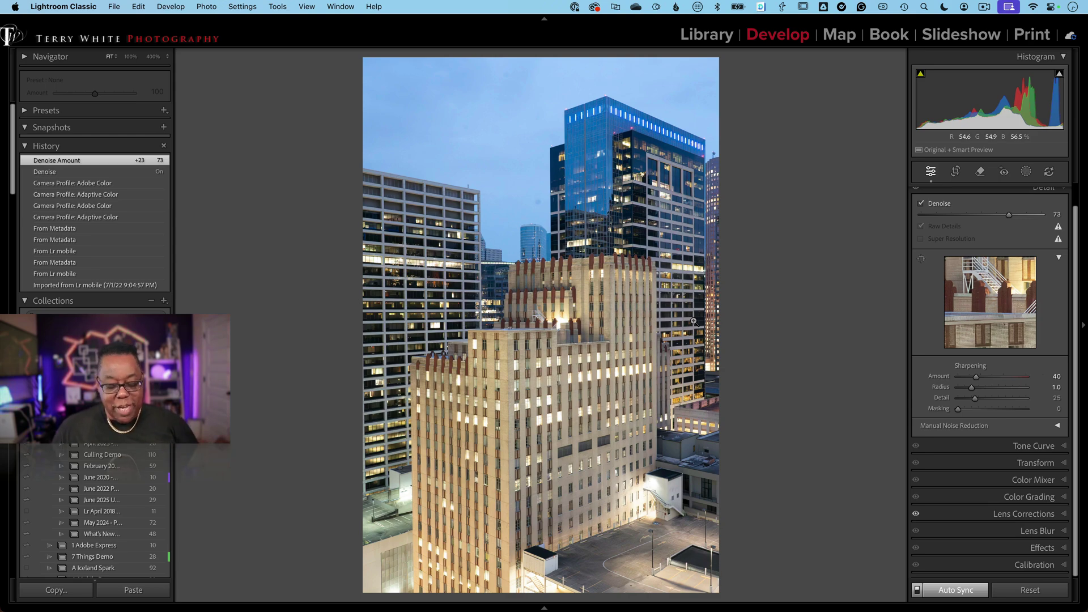
key(g)
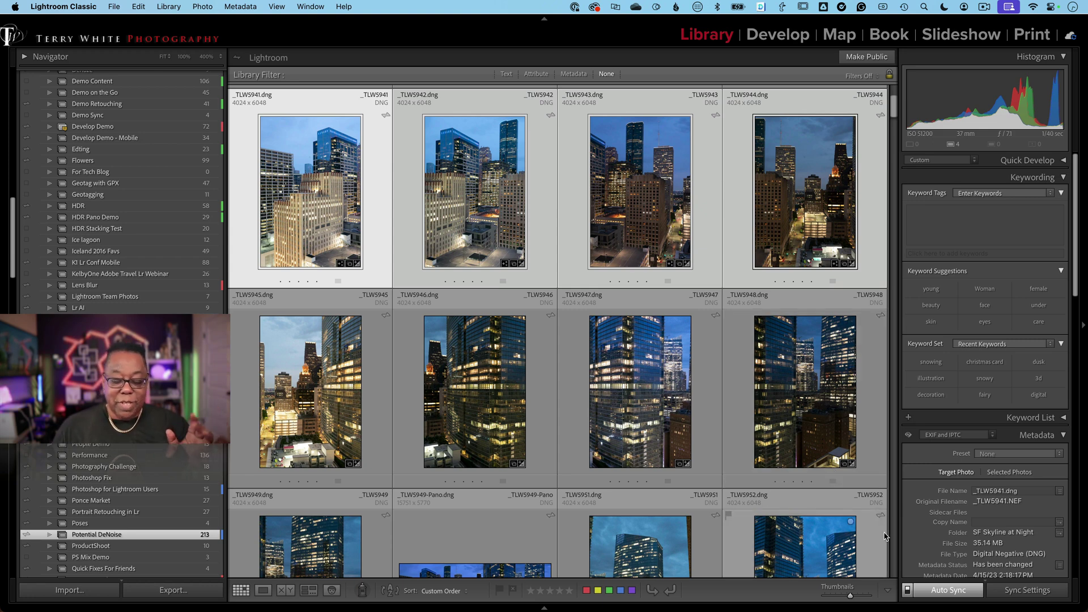
Select the row of photos _TLW5945 to _TLW5948 and reduce the selection to _TLW5945 only
click(326, 399)
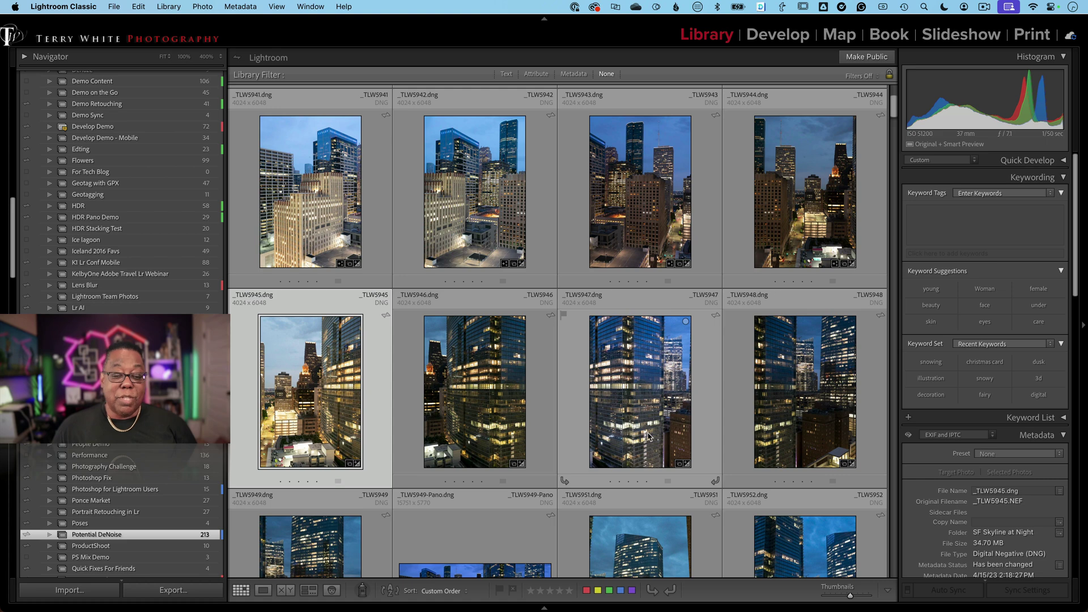
shift+click(805, 425)
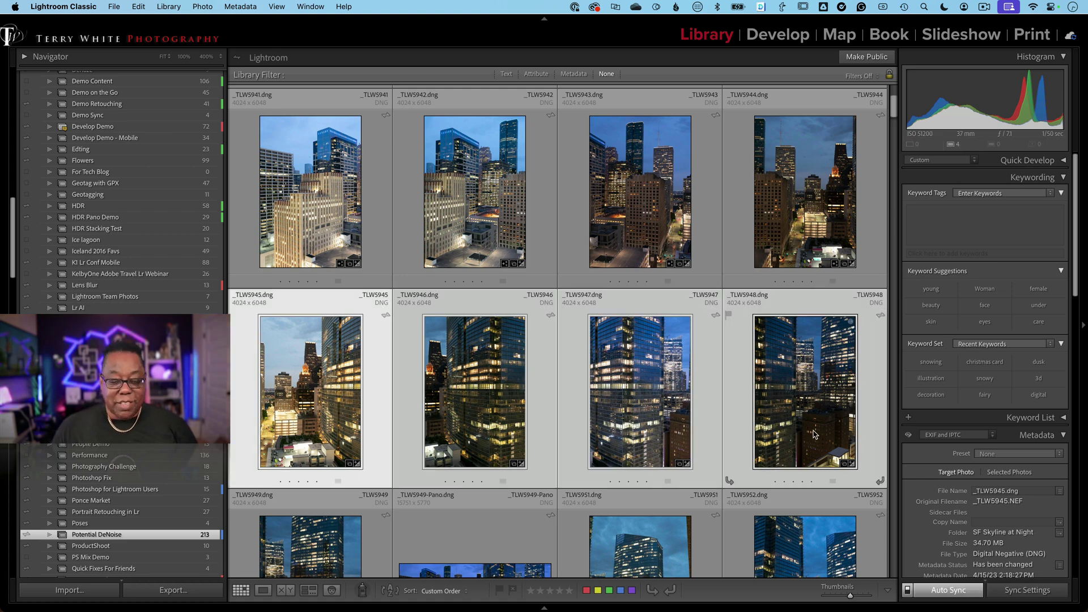
click(301, 364)
click(339, 368)
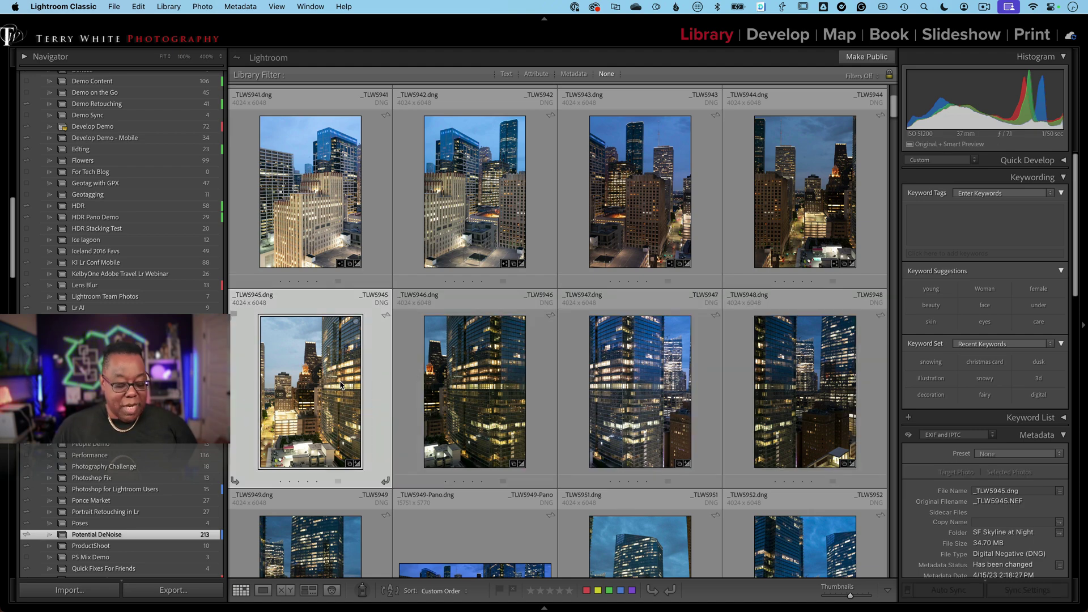
Open _TLW5945 in Develop, check the glass tower's noise at 400%, and enable Denoise for the photo
key(d)
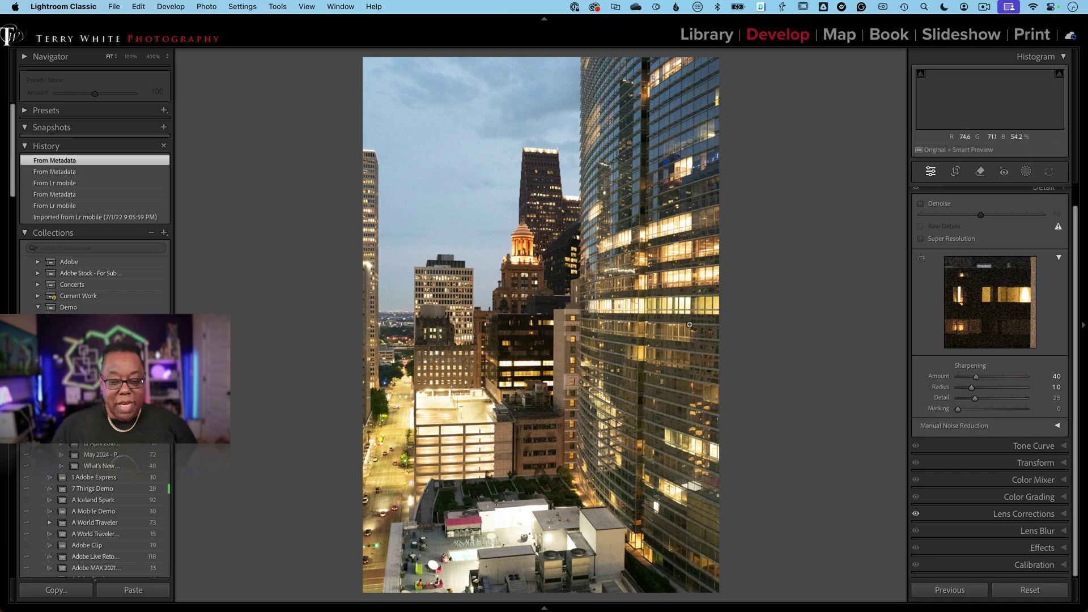
click(648, 309)
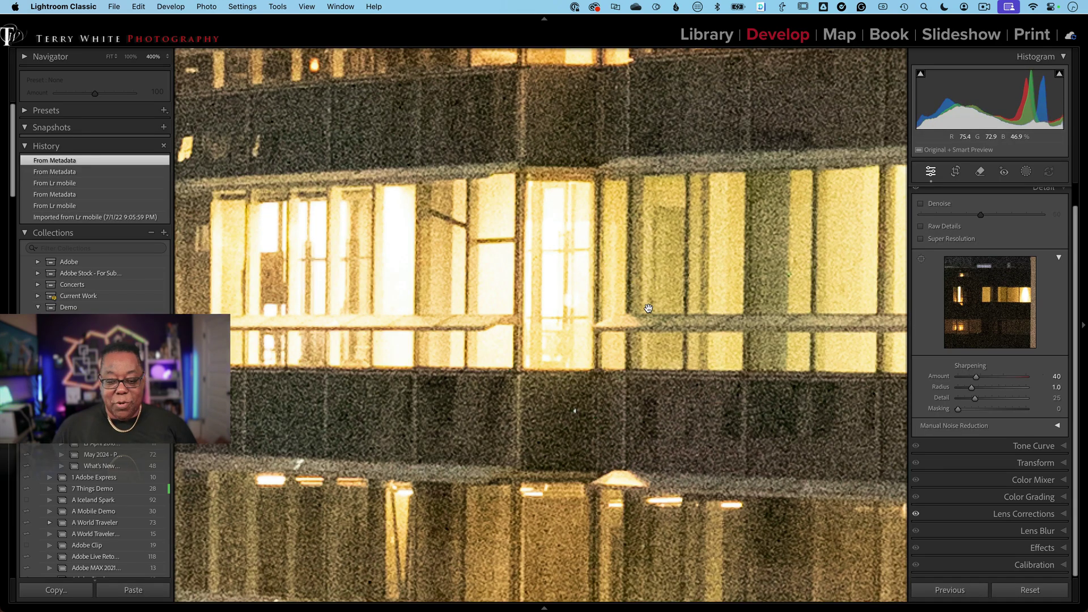
click(648, 309)
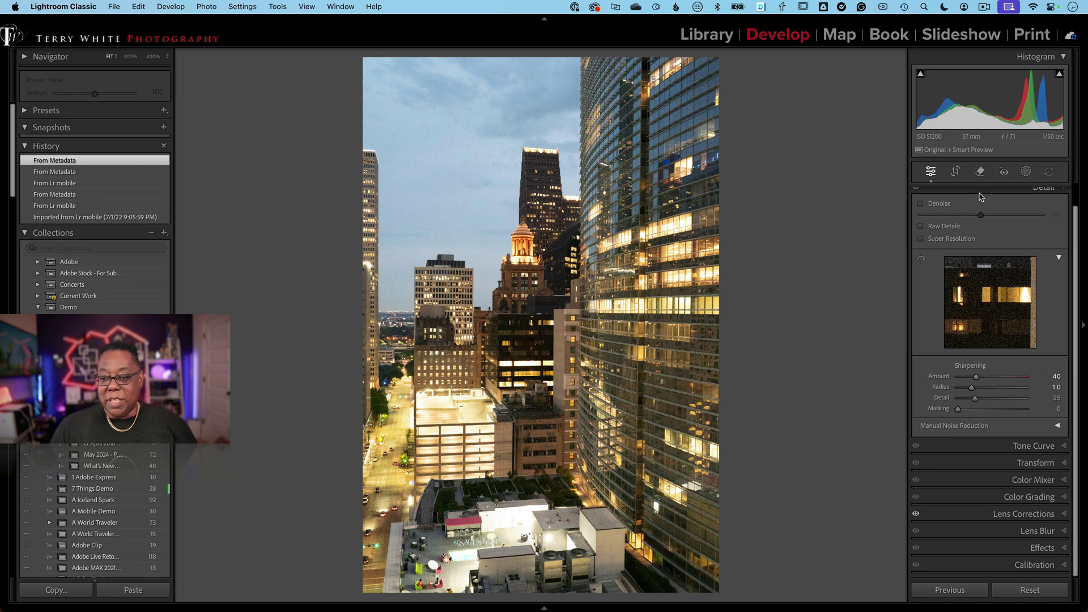
click(921, 204)
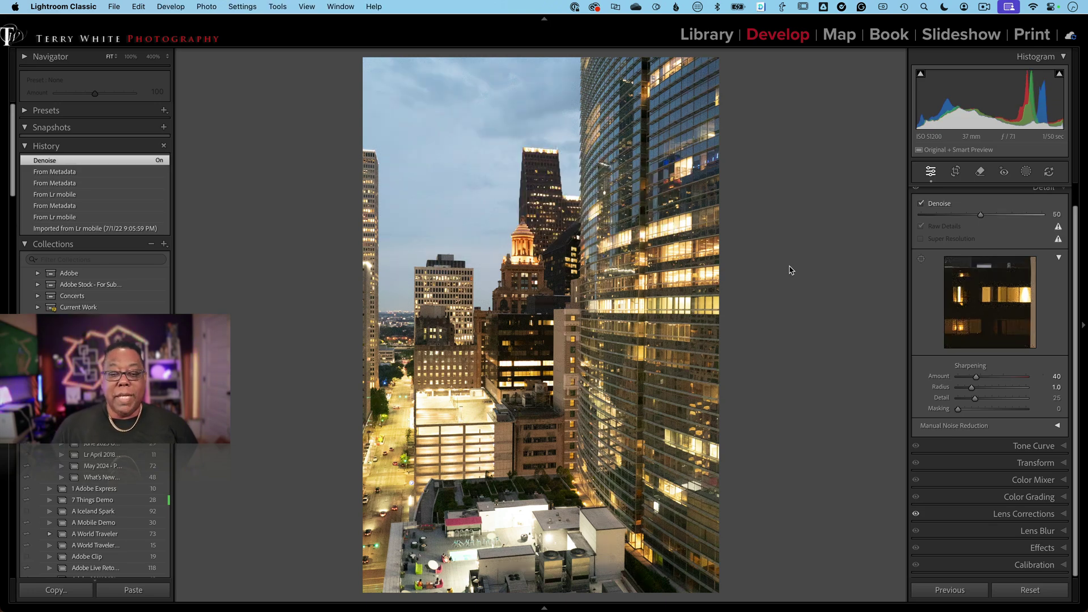
Compare the tower facade with Denoise off and on at 400%, and set the Denoise amount to 81
click(666, 263)
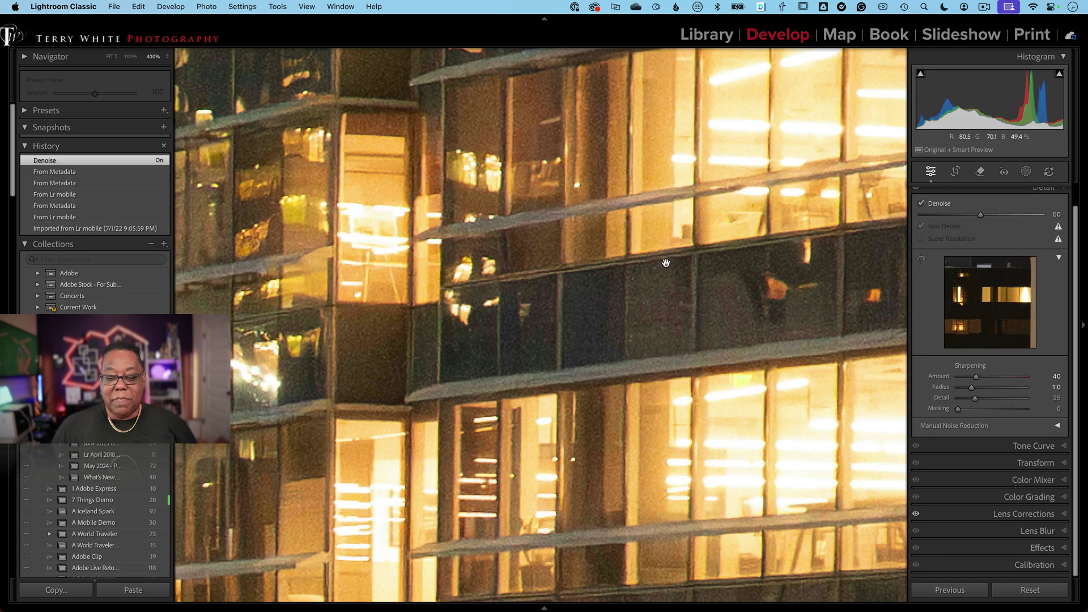
click(921, 204)
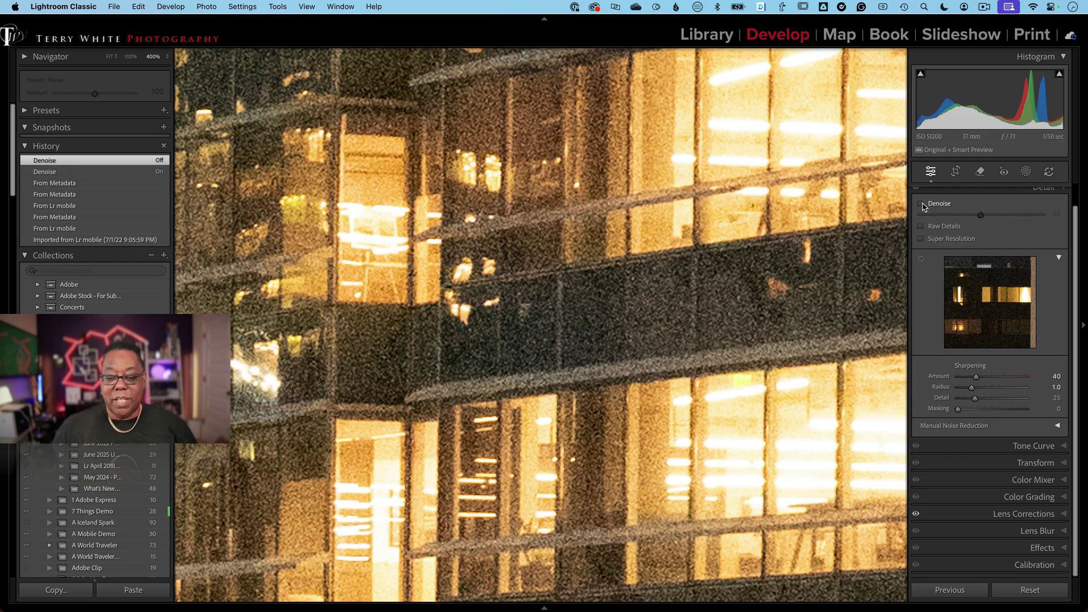
click(922, 204)
drag(981, 215, 1019, 221)
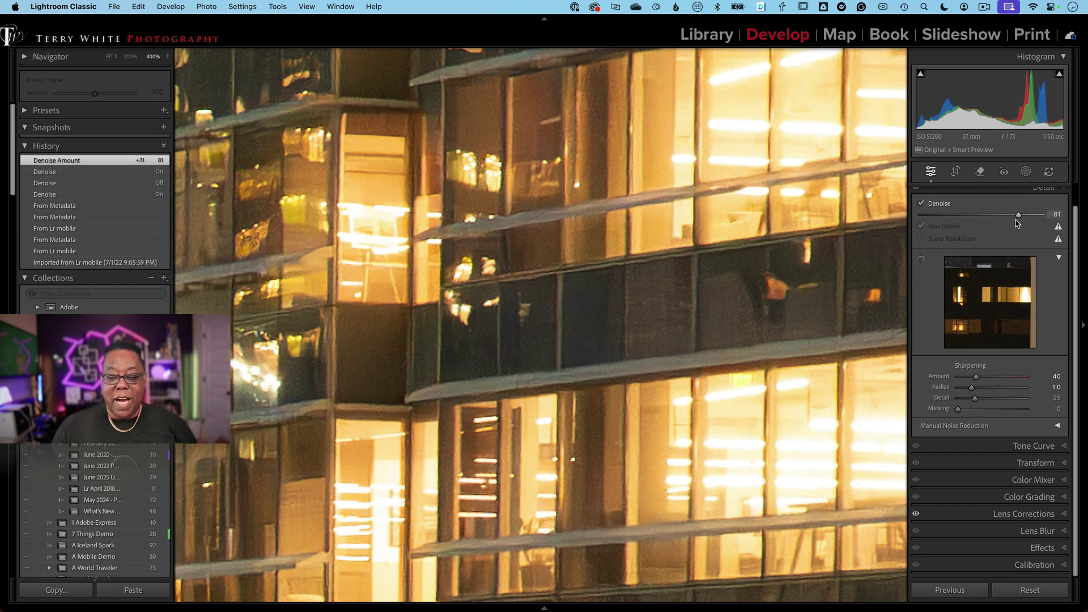
Fit _TLW5945 back in view and open the Copy Settings options for its edits
click(691, 279)
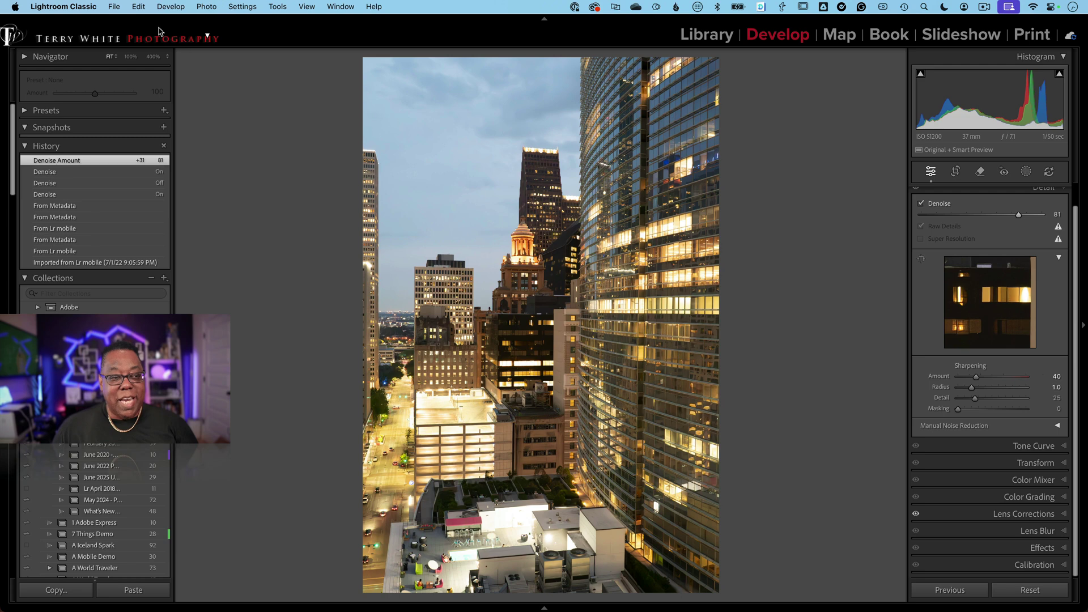
click(136, 7)
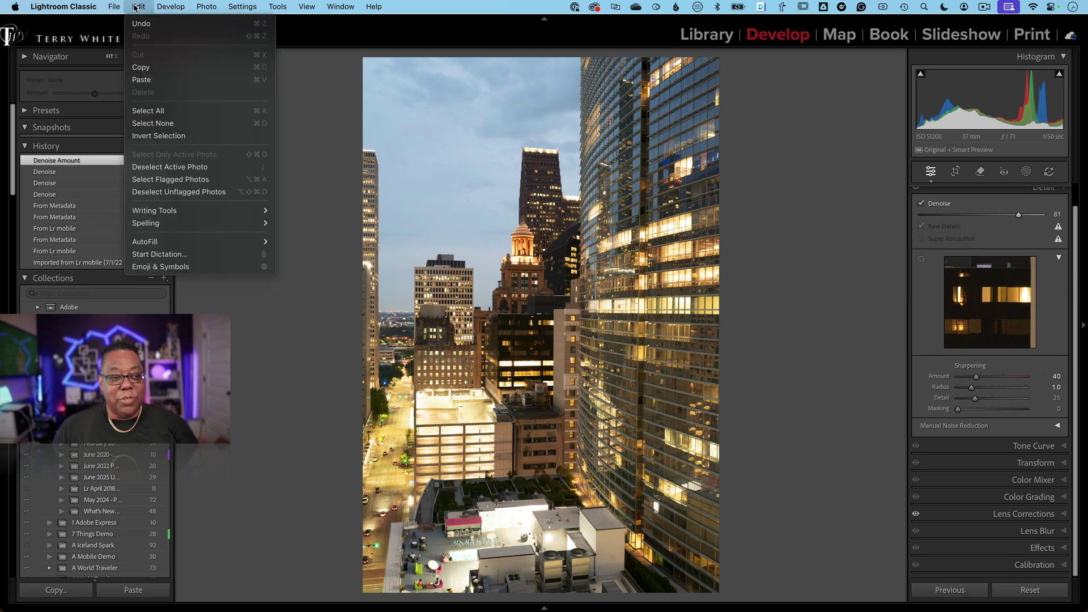
click(151, 70)
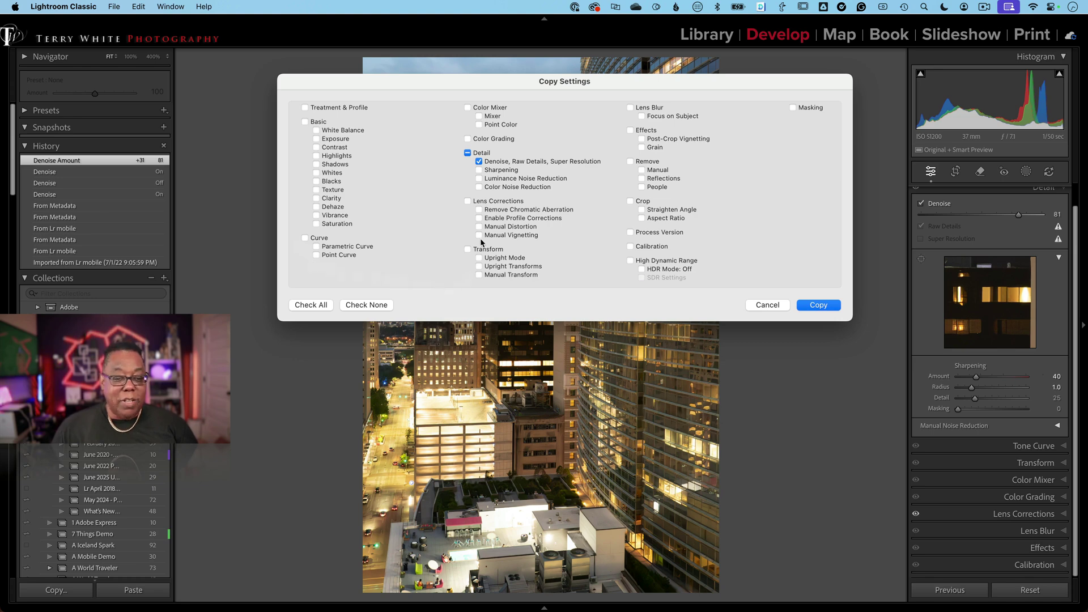
click(317, 108)
click(341, 140)
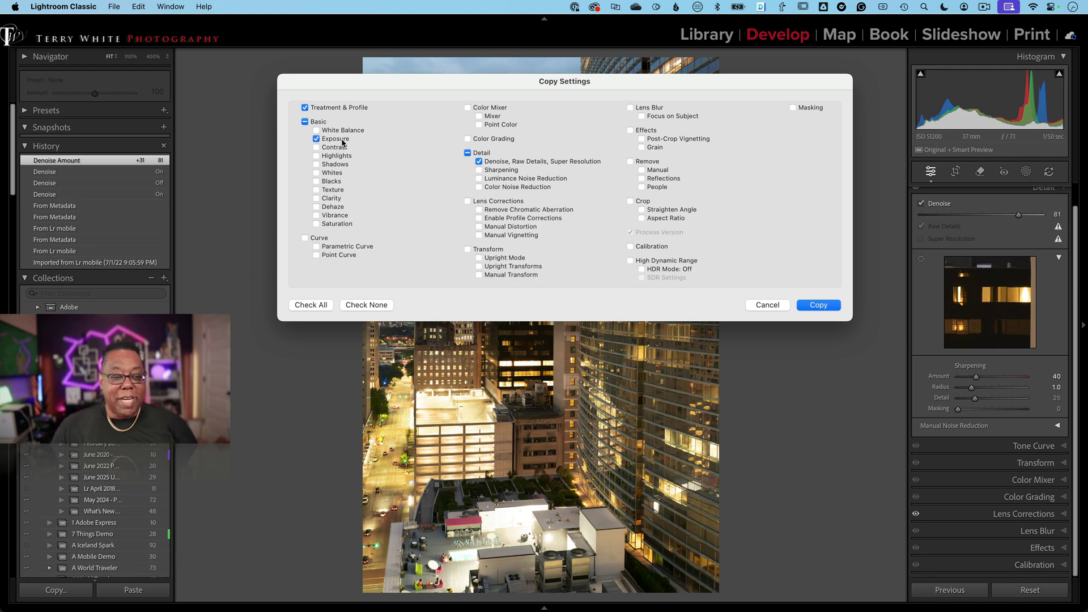
click(336, 173)
click(332, 182)
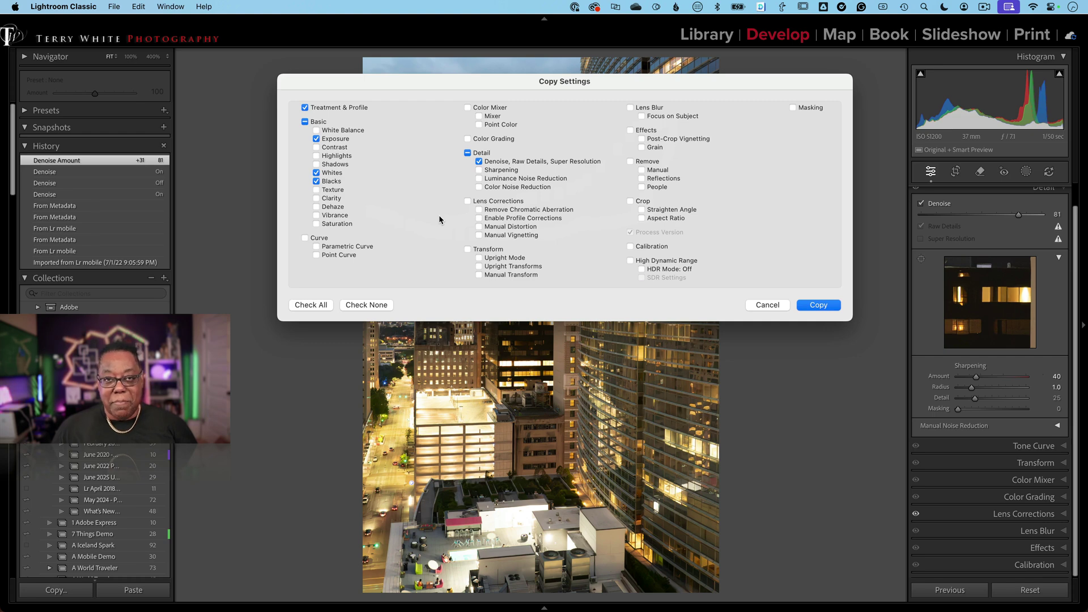
click(353, 306)
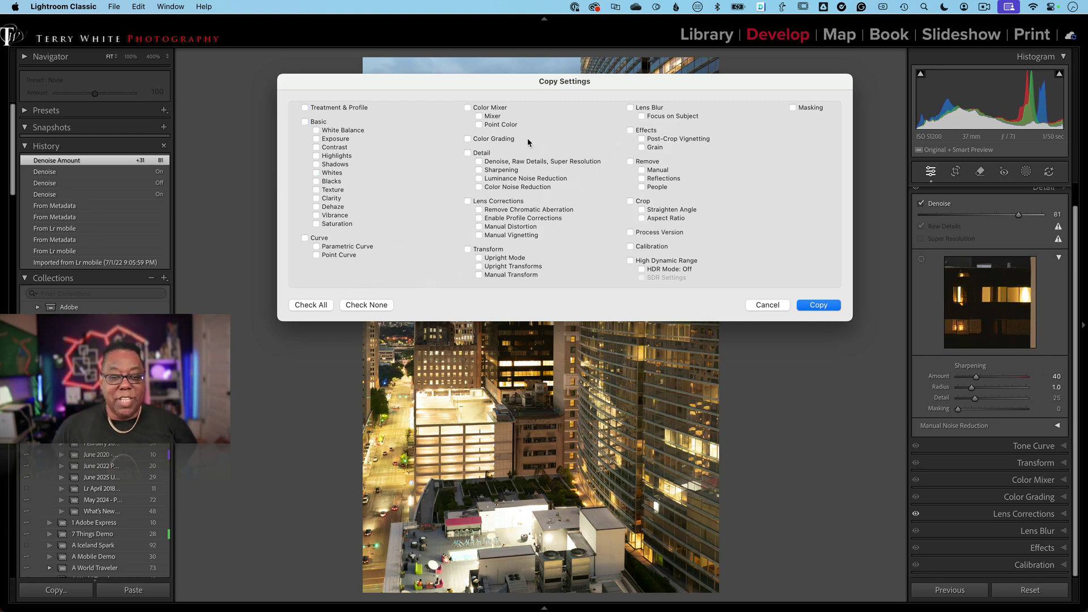
Include only Denoise, Raw Details, Super Resolution in the settings and copy them from _TLW5945
click(479, 162)
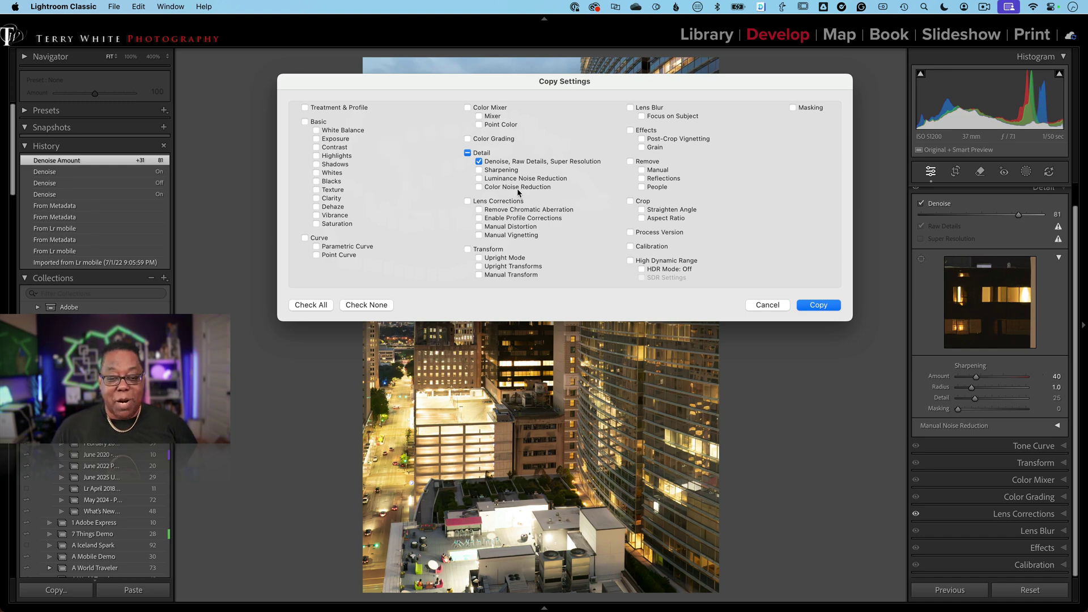
click(800, 306)
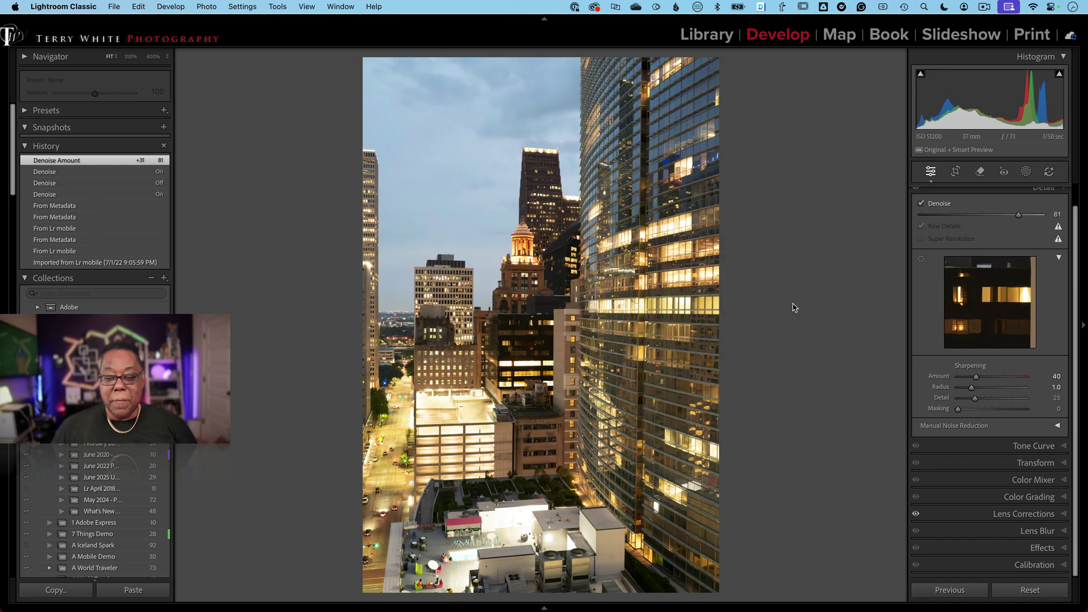
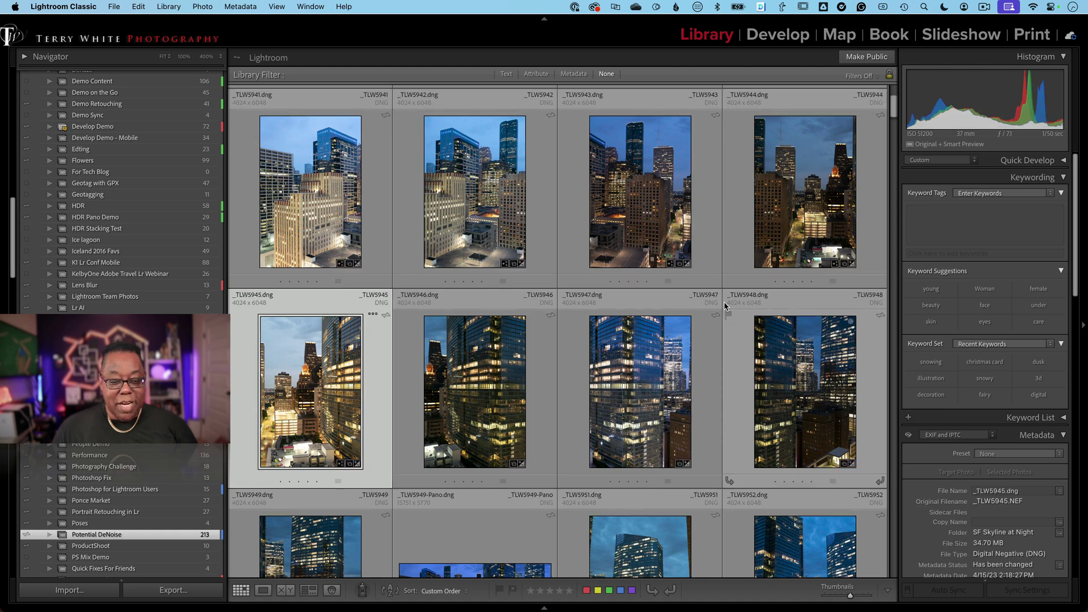
Select photos _TLW5946 to _TLW5948 in the Library grid and paste the copied Denoise settings onto them in Develop
click(490, 360)
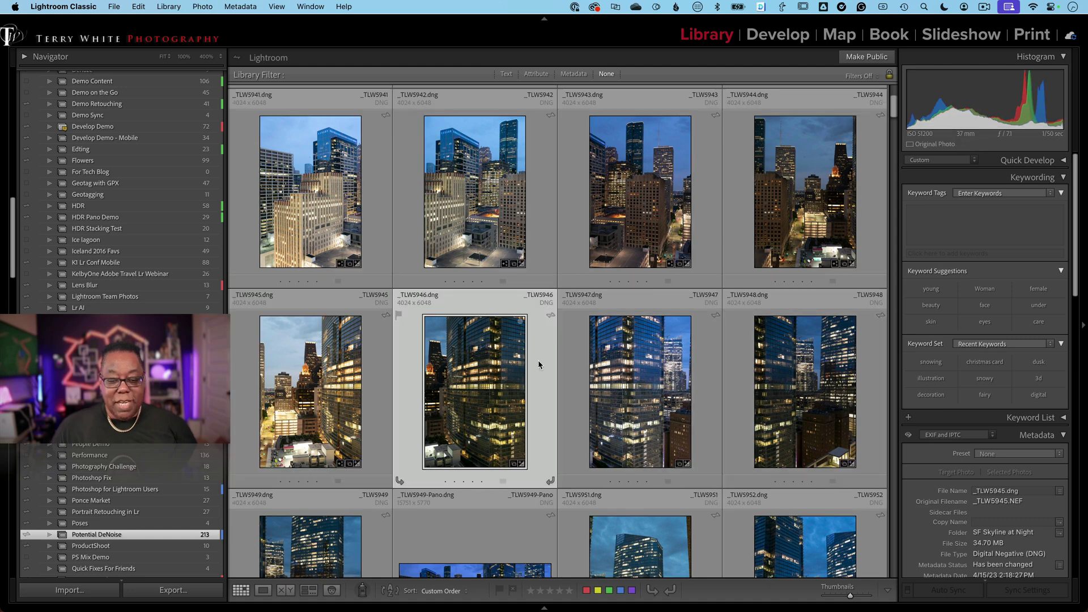
shift+click(832, 371)
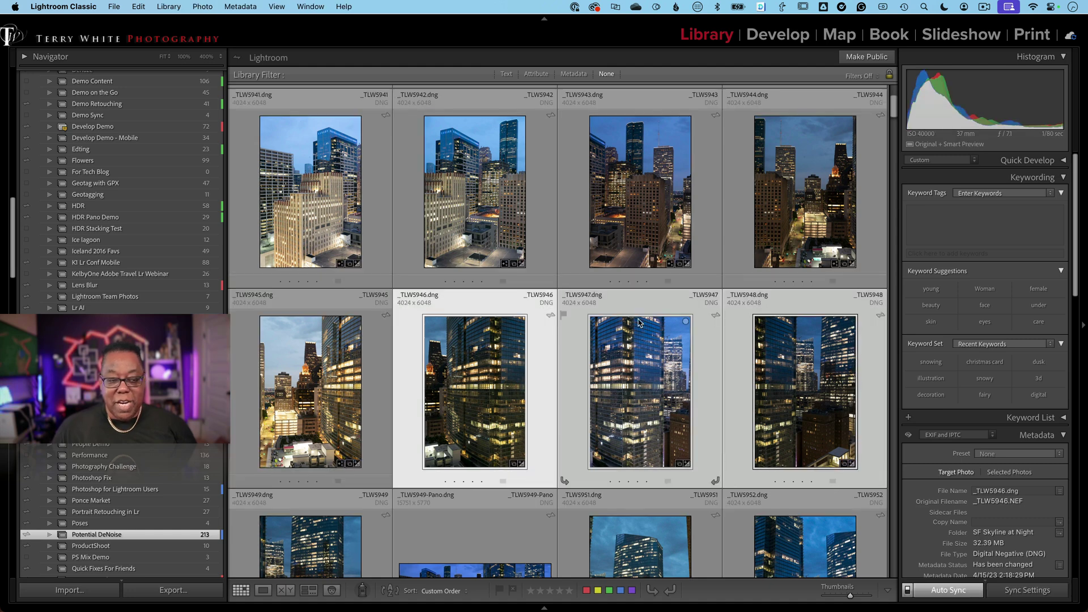
click(139, 7)
click(138, 6)
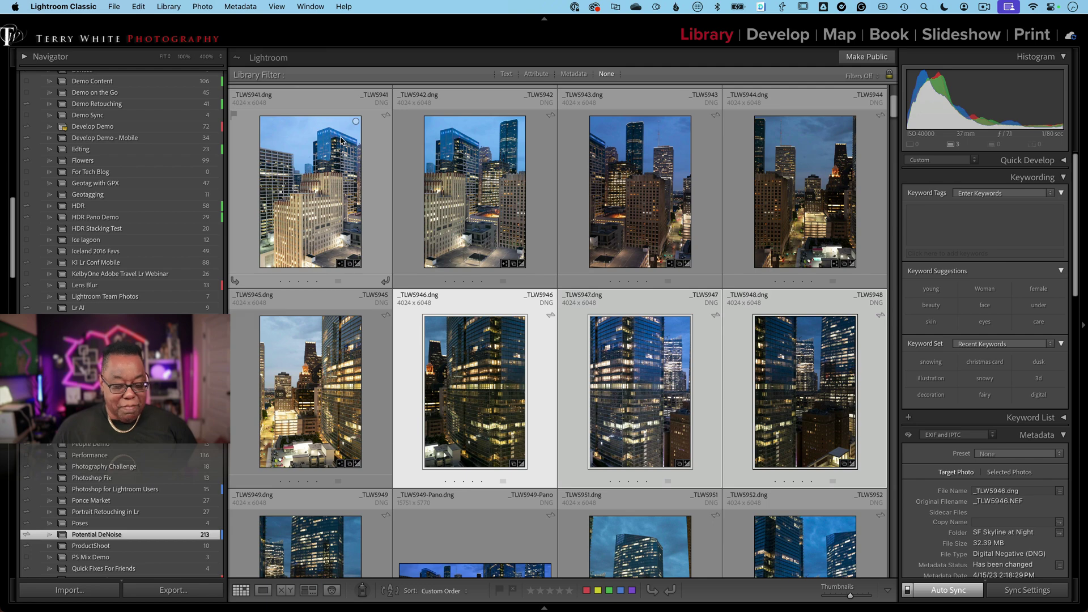
key(d)
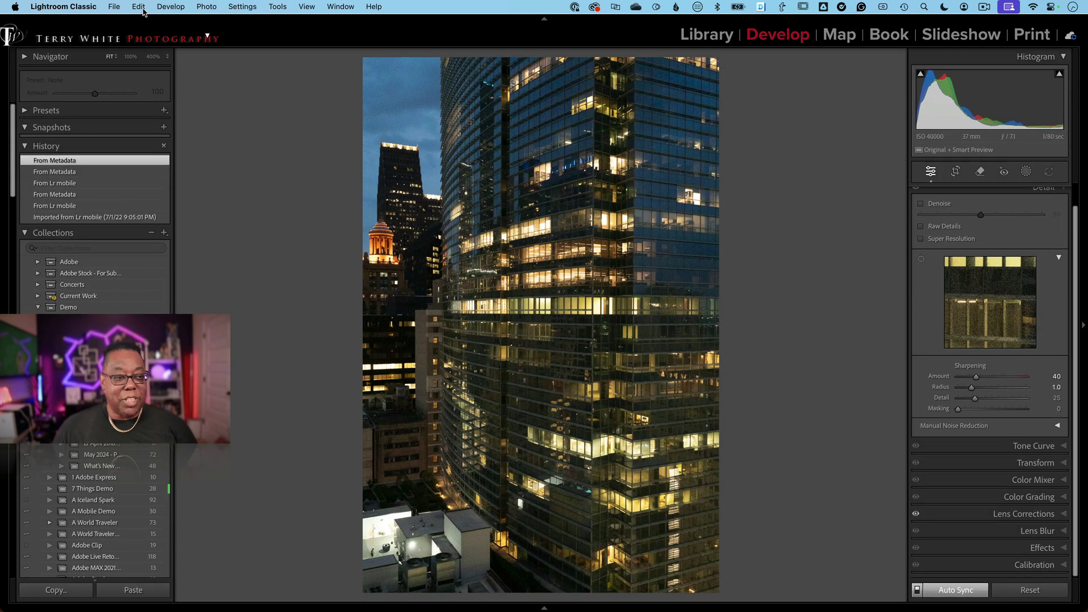
click(138, 7)
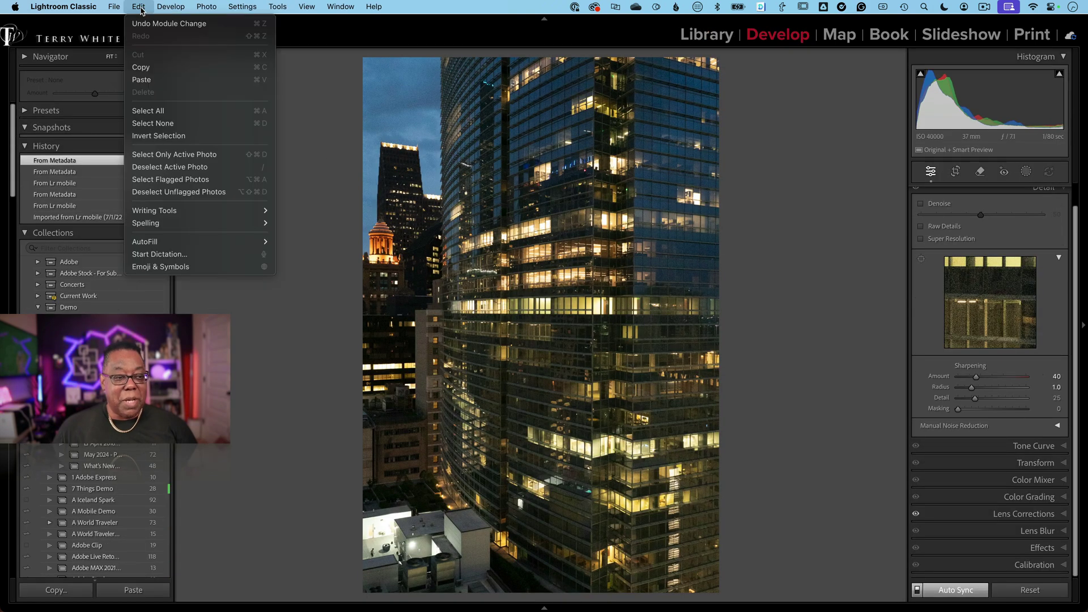
click(150, 80)
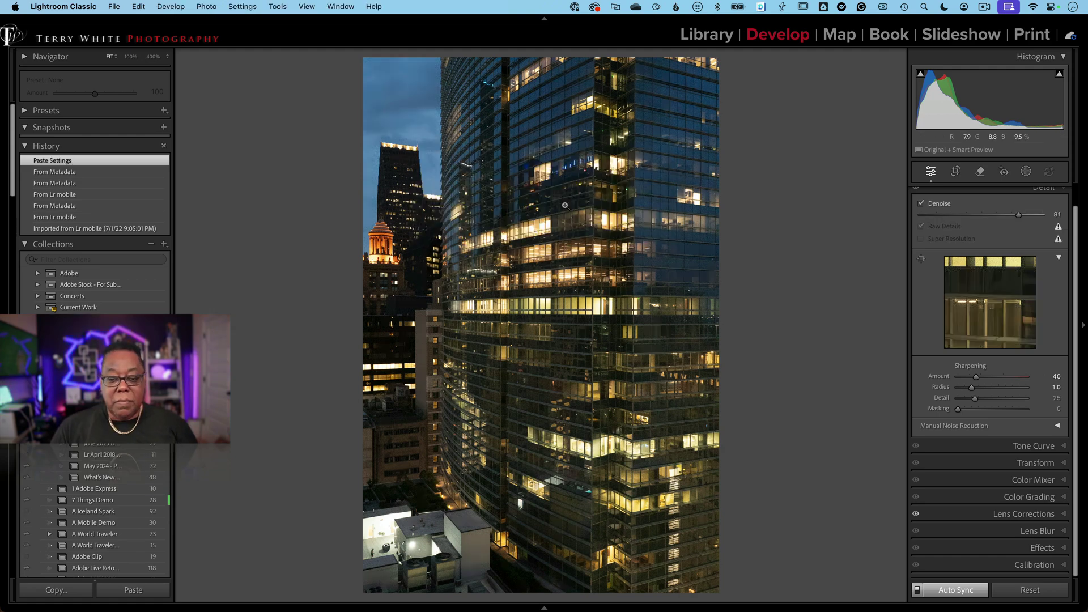
Return to the grid and inspect the pasted Denoise result on _TLW5948 in Develop at 400%
key(g)
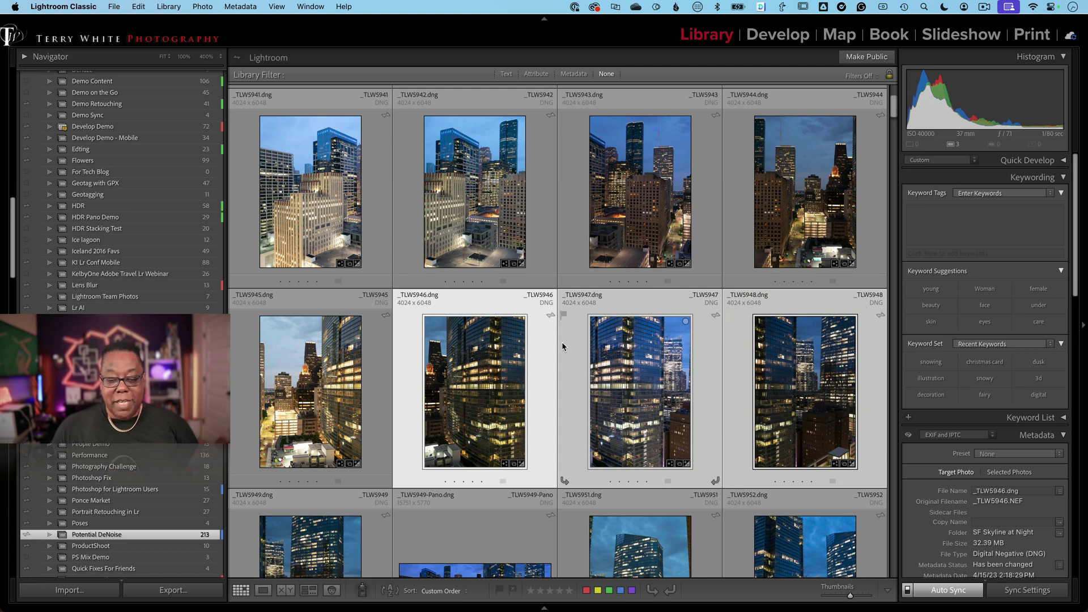
click(575, 321)
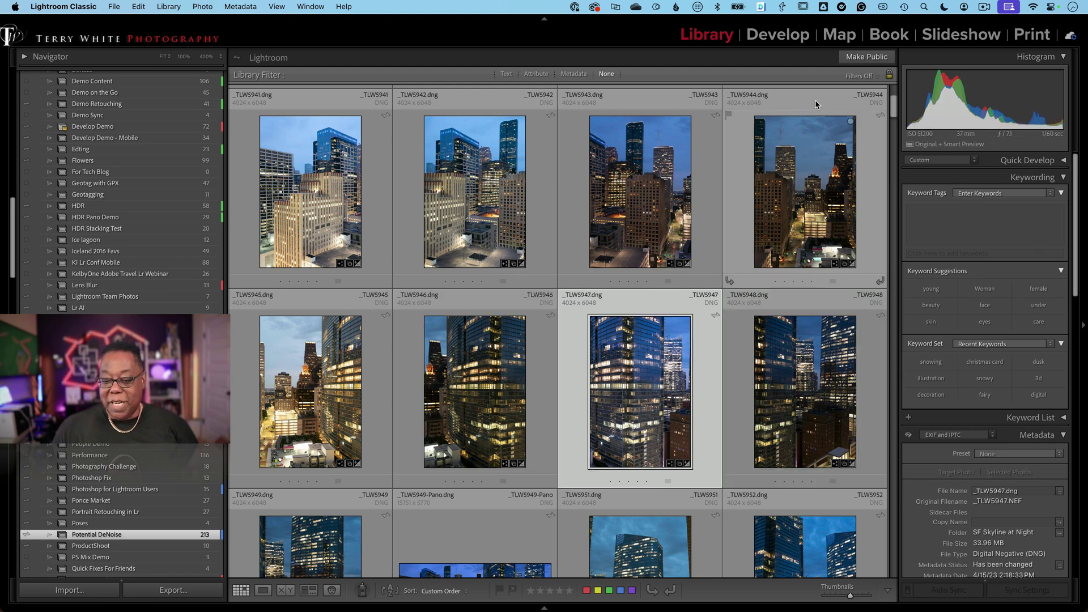
click(739, 354)
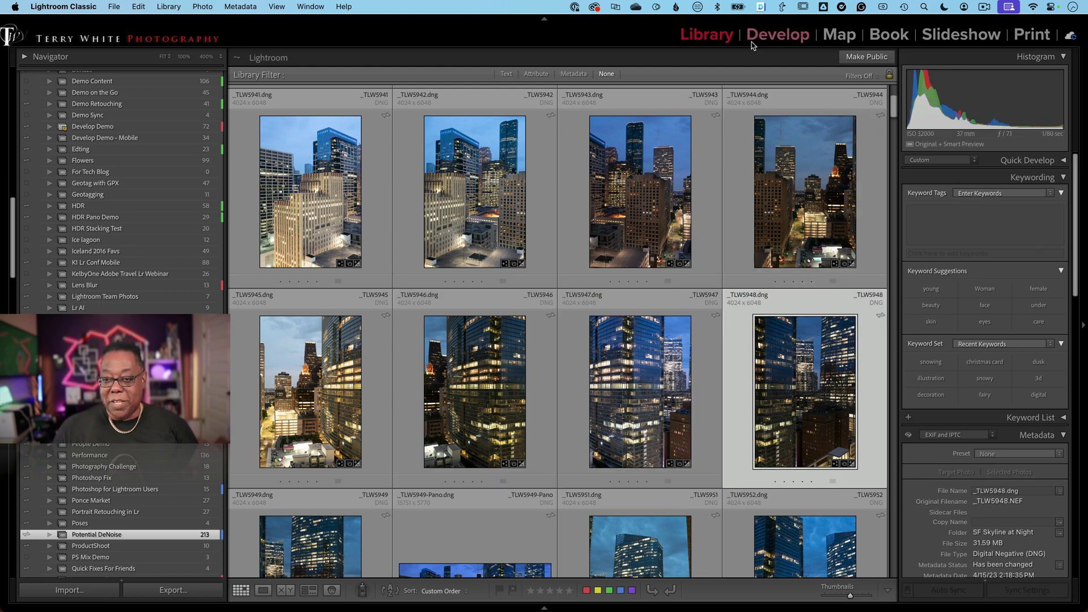
click(777, 34)
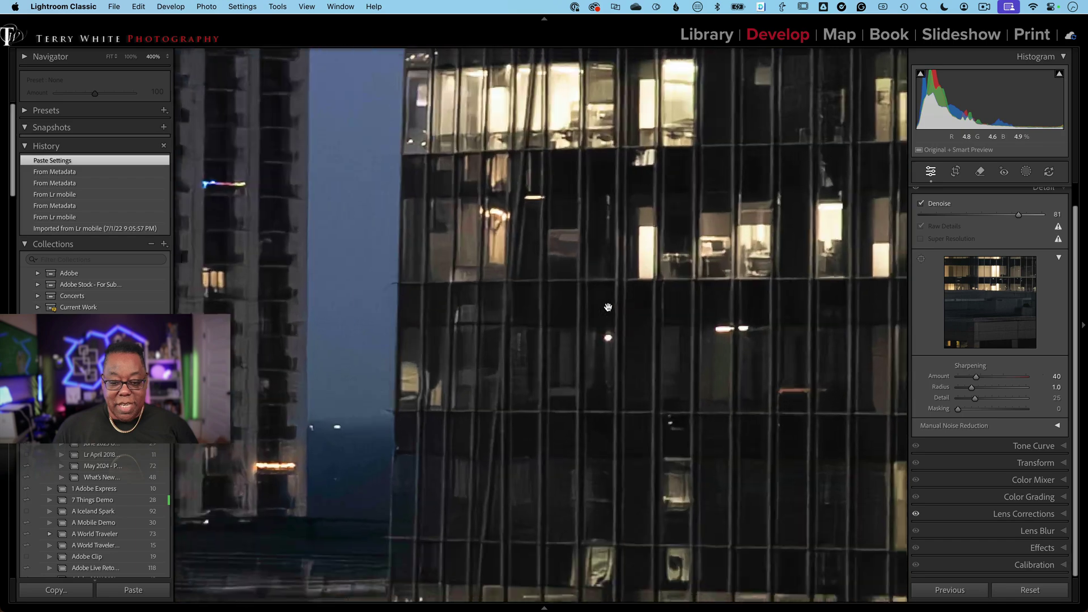
click(608, 307)
key(g)
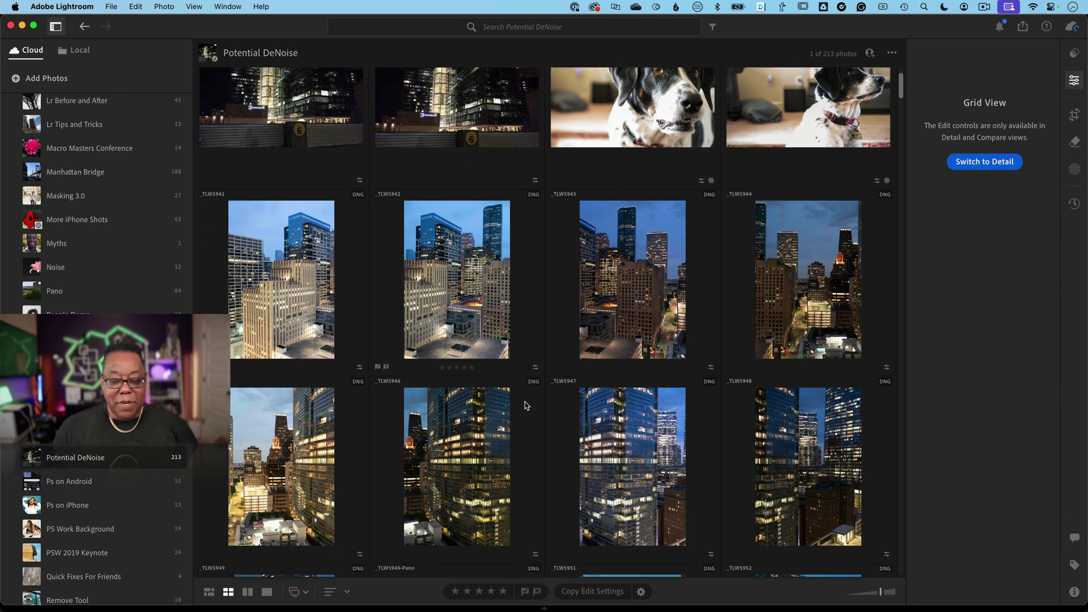
Switch to Lightroom, open bridge photo NYC2023-0534 from the Potential DeNoise album in Detail view, and check its noise up close
scroll(526, 405, down, 10)
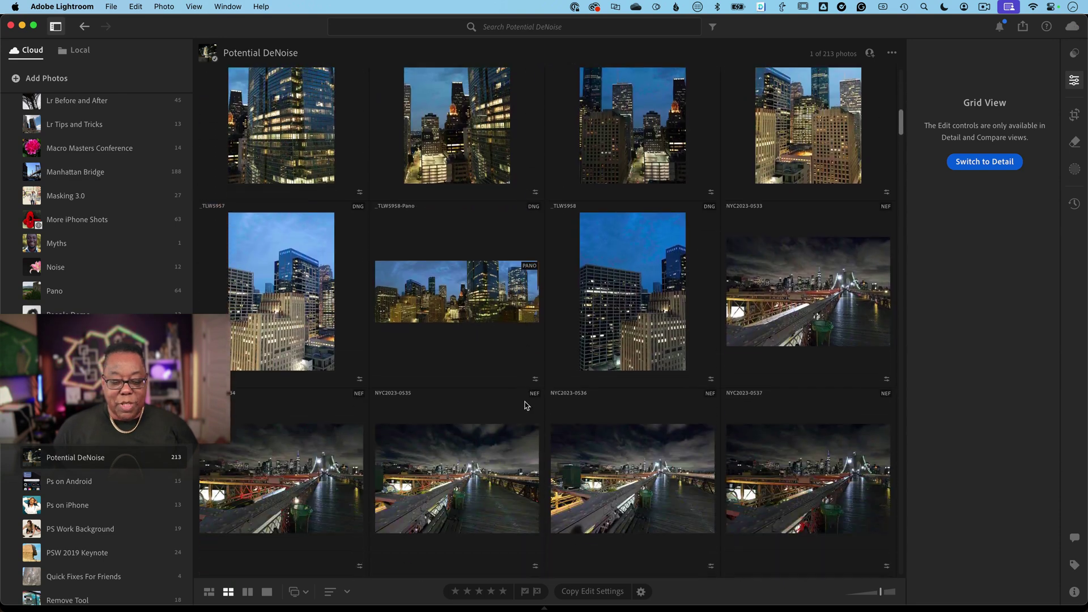
scroll(526, 405, down, 5)
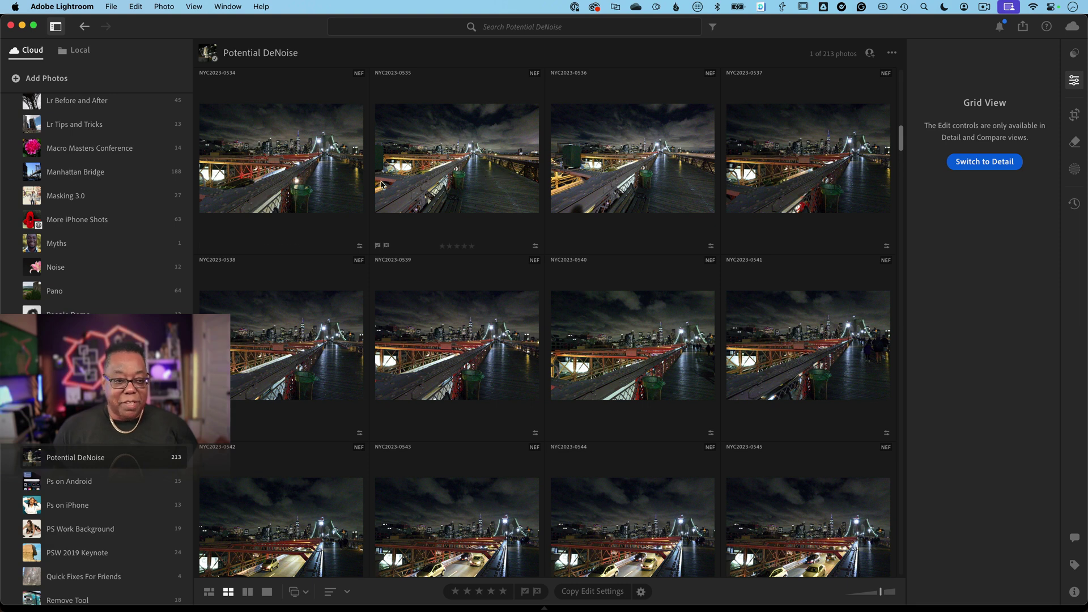
click(313, 175)
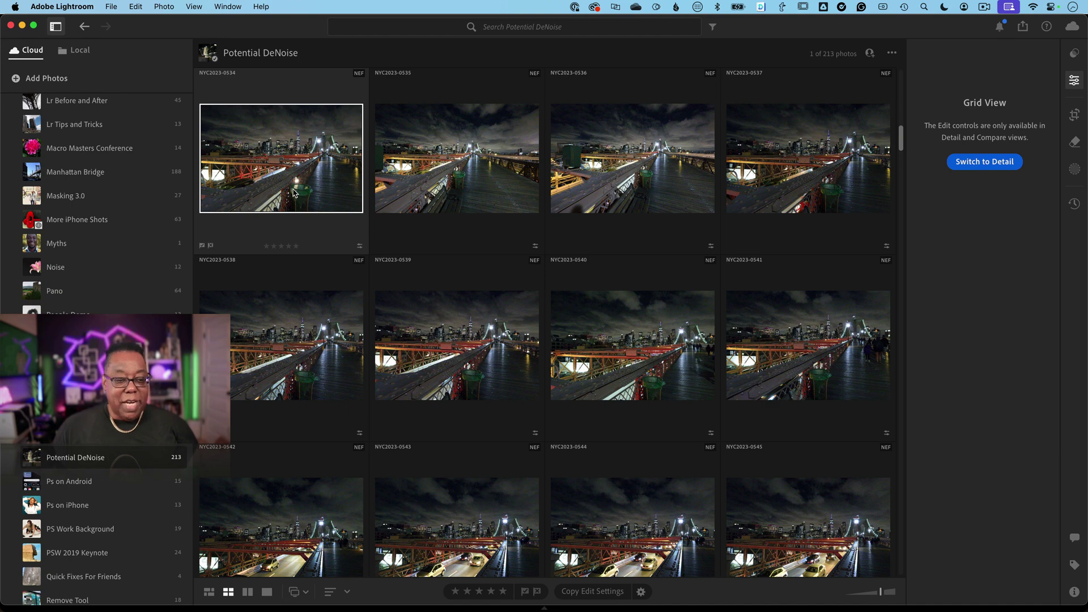
click(1001, 164)
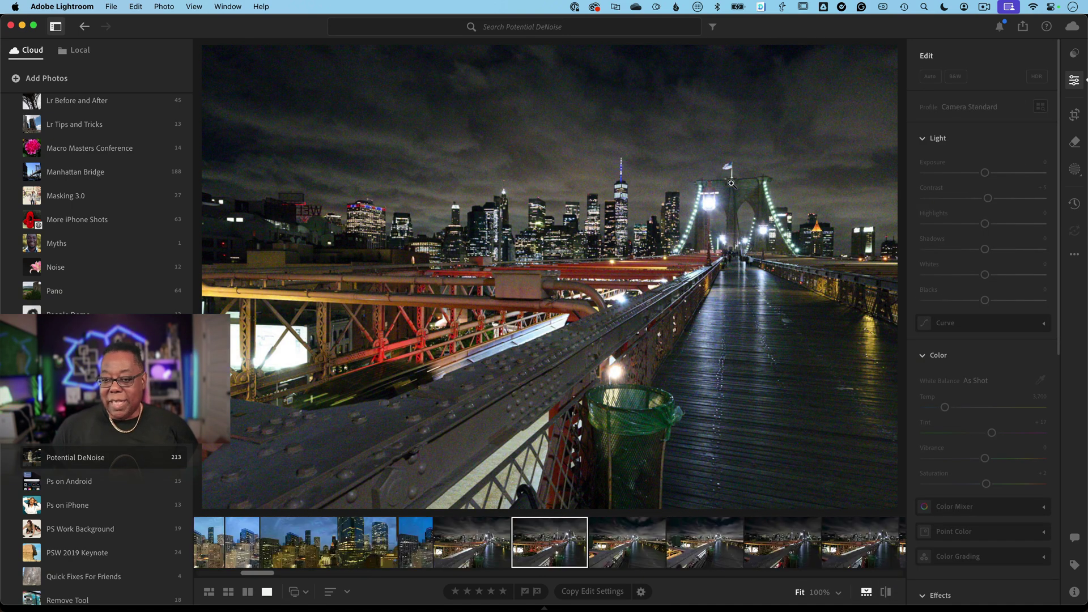
click(765, 147)
click(764, 147)
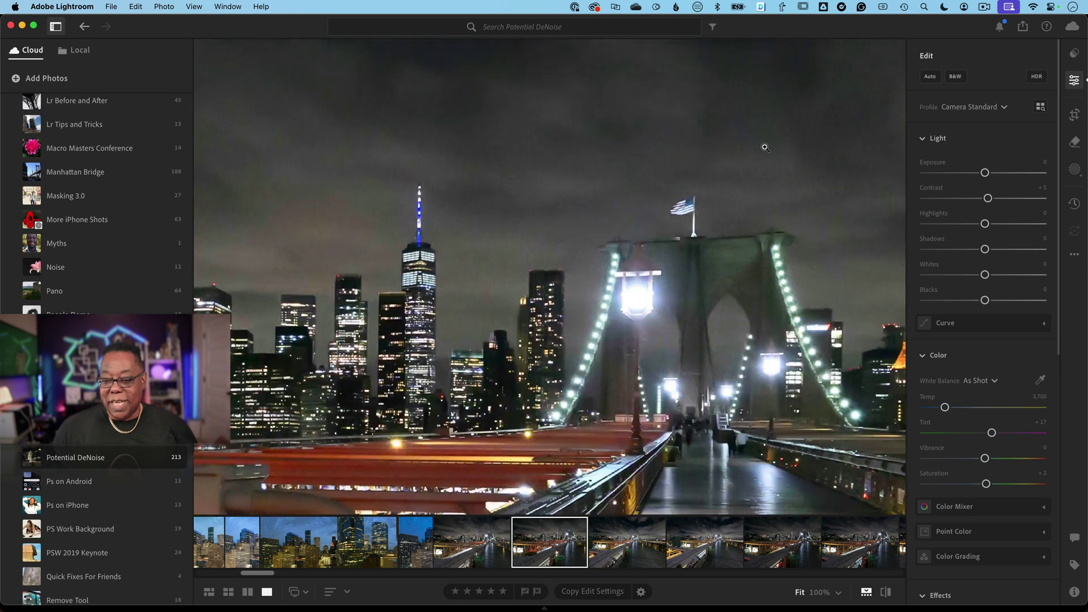
Enable Denoise on the bridge photo and examine the bridge tower at 100%
scroll(1019, 412, down, 5)
scroll(1020, 411, down, 4)
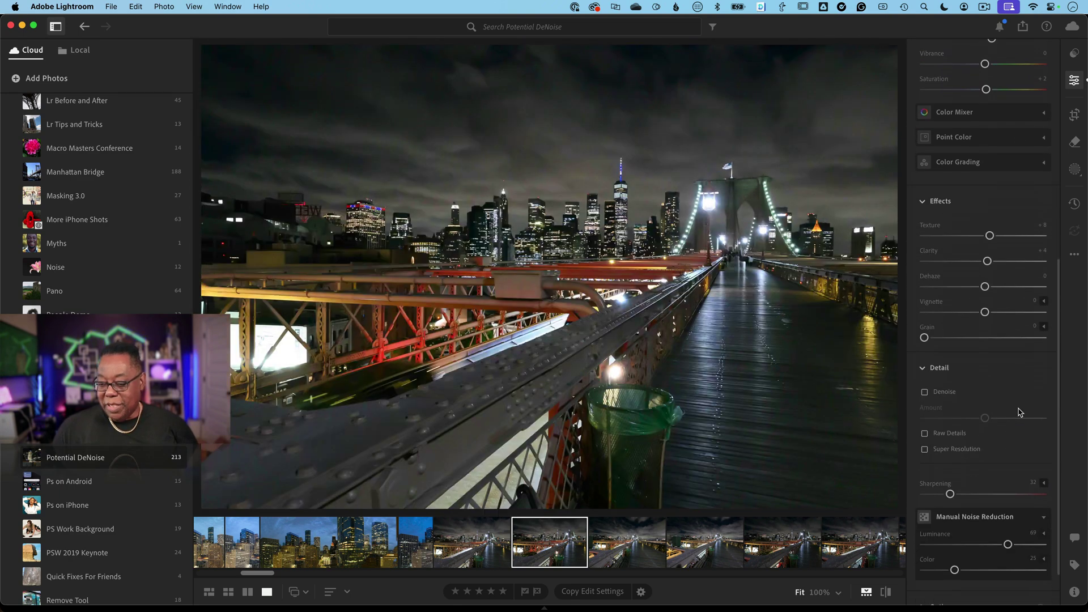
click(924, 383)
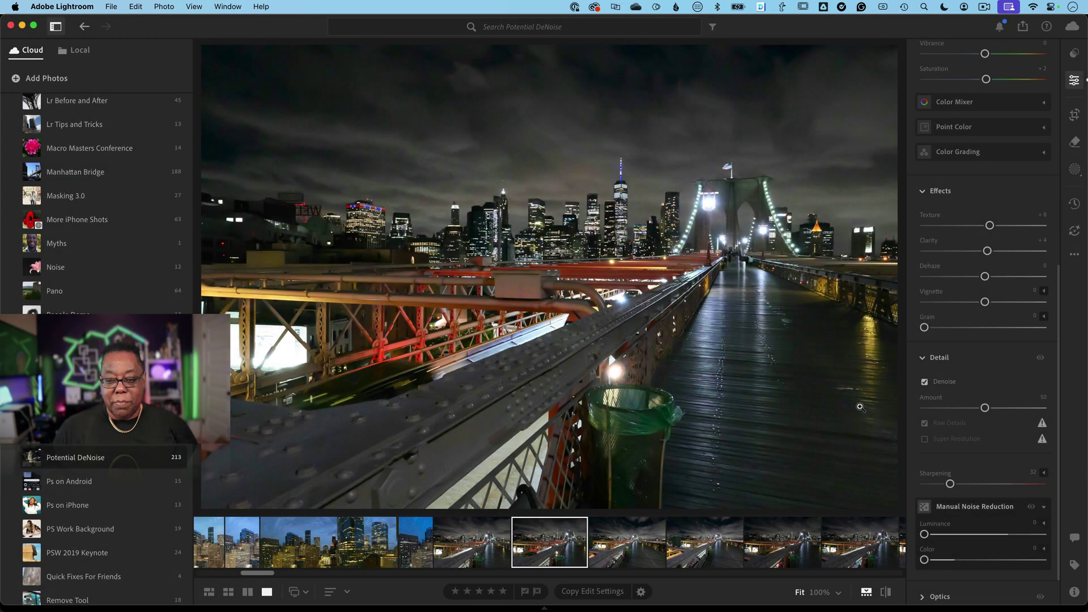
click(813, 164)
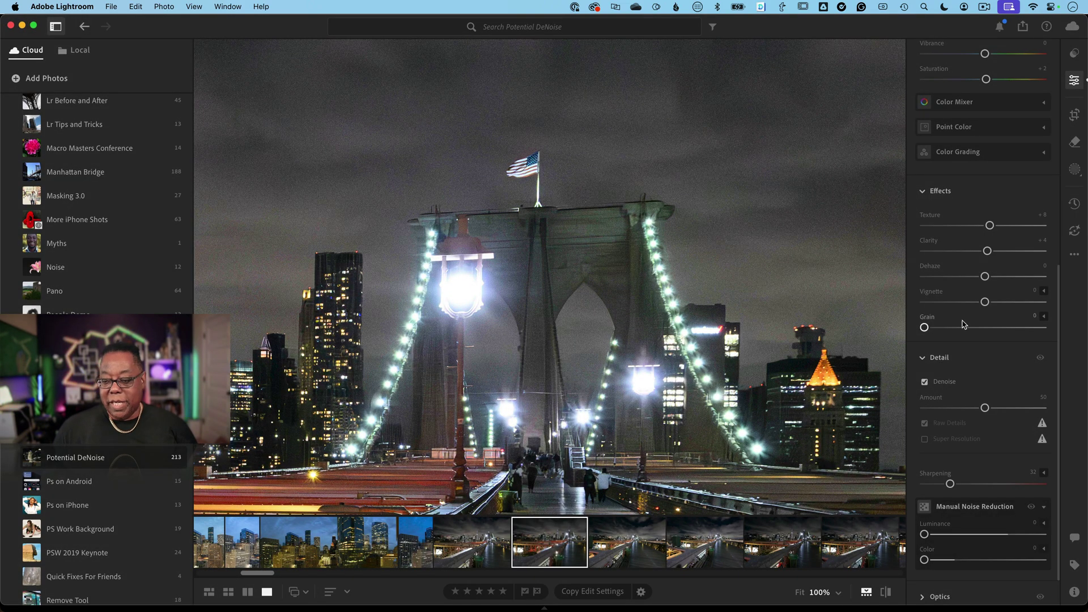
Set the bridge photo's Denoise amount to 85 and return to the fitted view
drag(983, 409, 1005, 409)
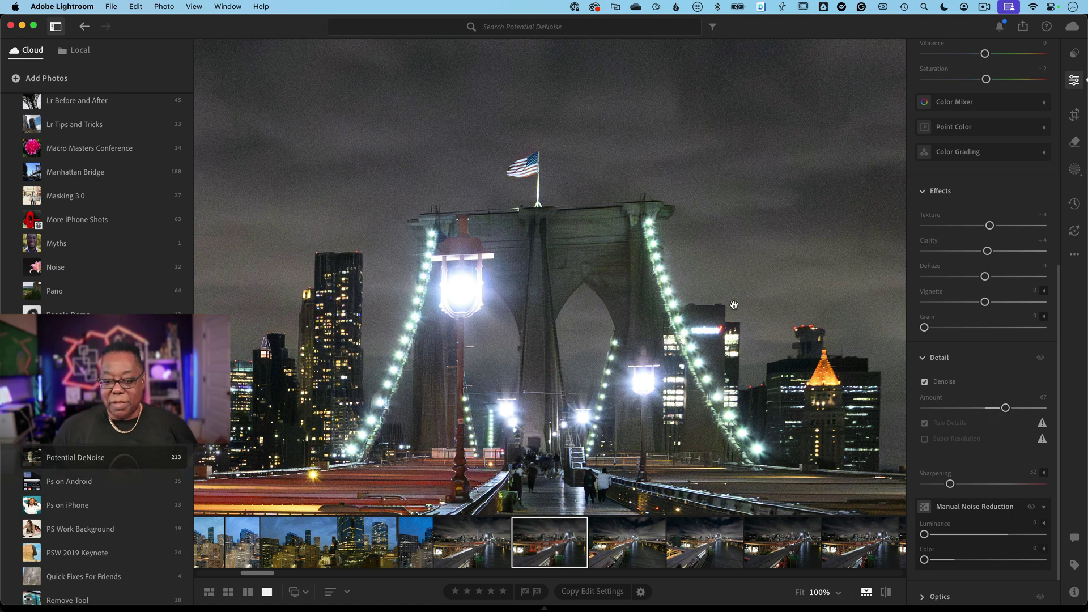
drag(1006, 407, 1027, 408)
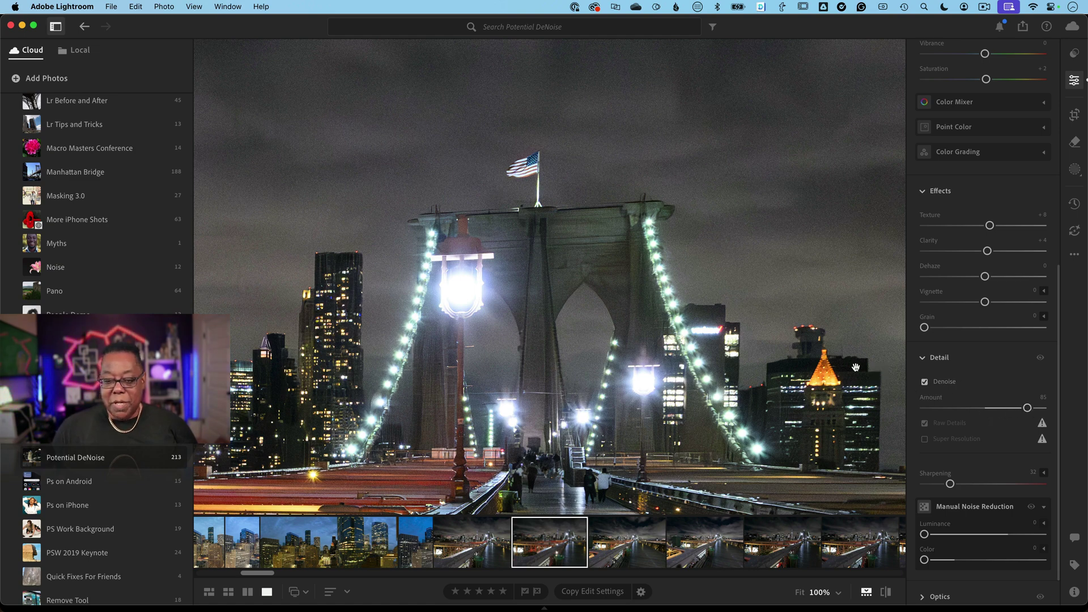
click(741, 318)
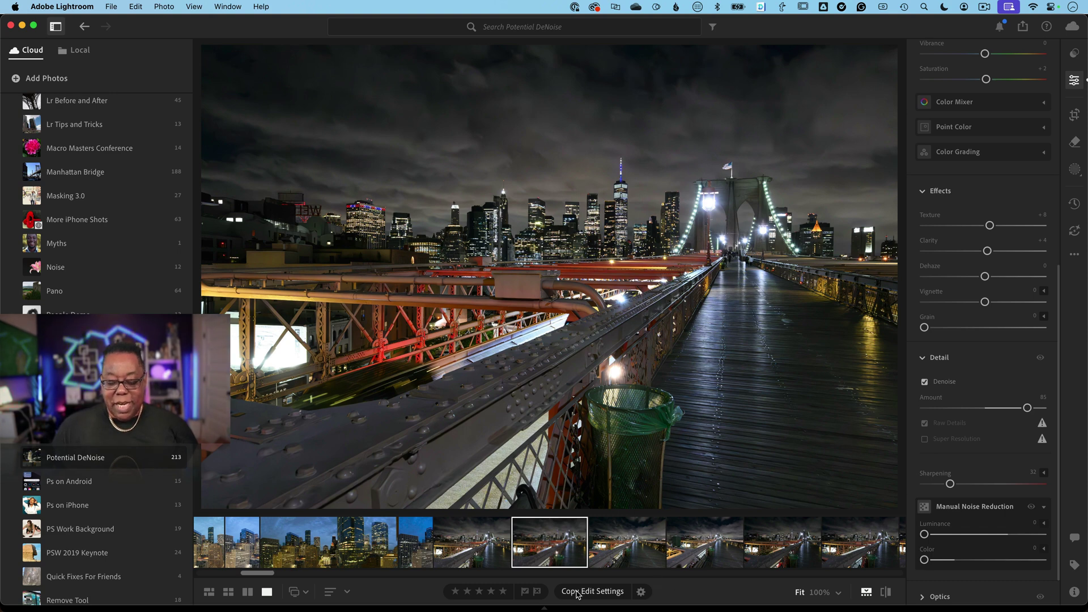
Open the options for copying the bridge photo's edit settings and deselect every setting
click(136, 7)
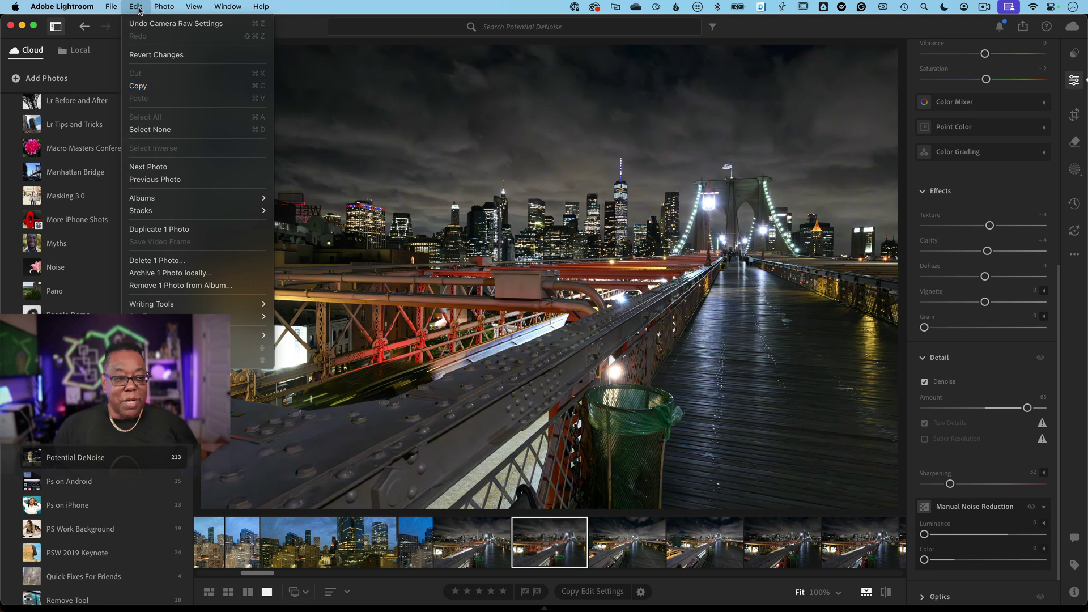
click(140, 8)
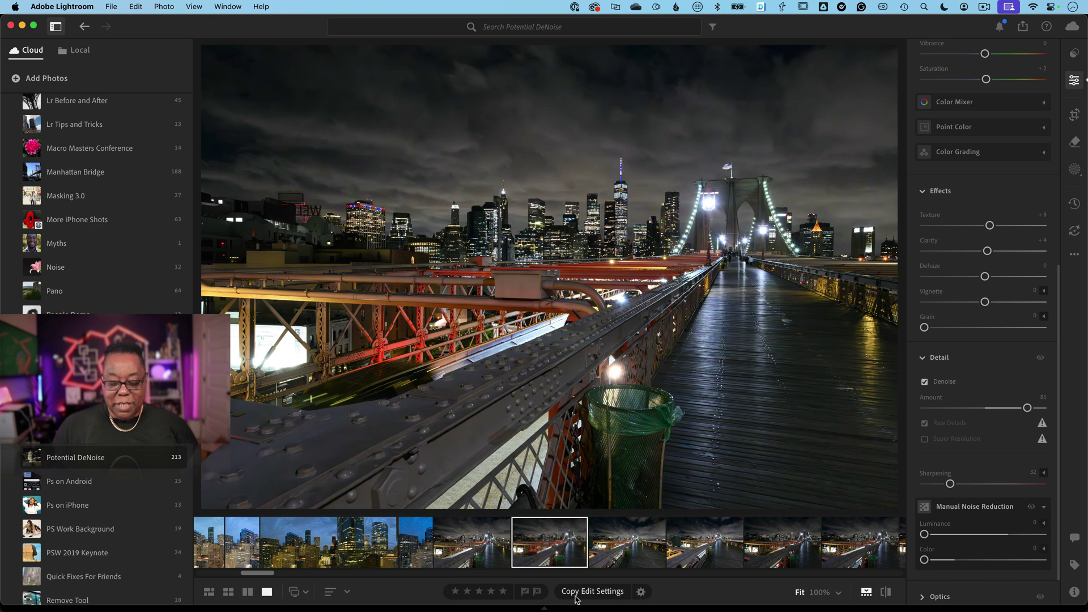
click(641, 593)
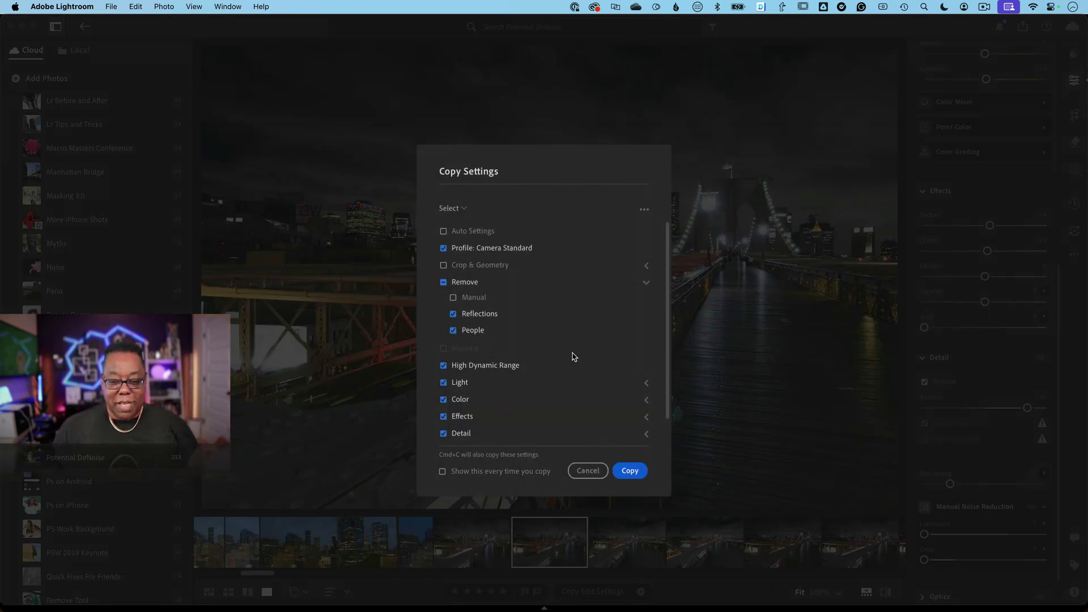
scroll(535, 359, down, 2)
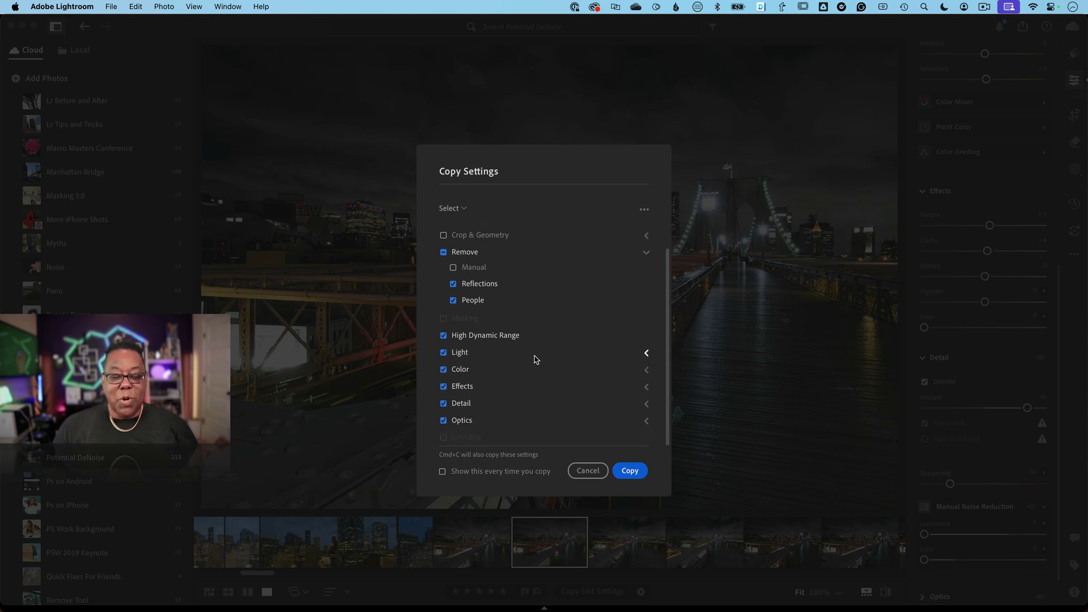
scroll(535, 360, up, 2)
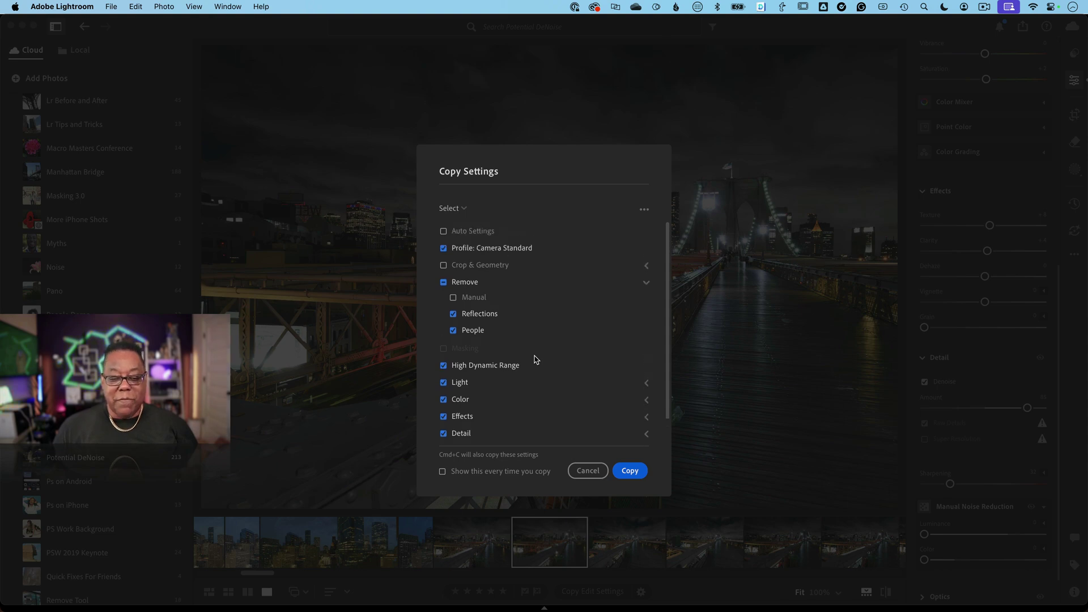
click(451, 208)
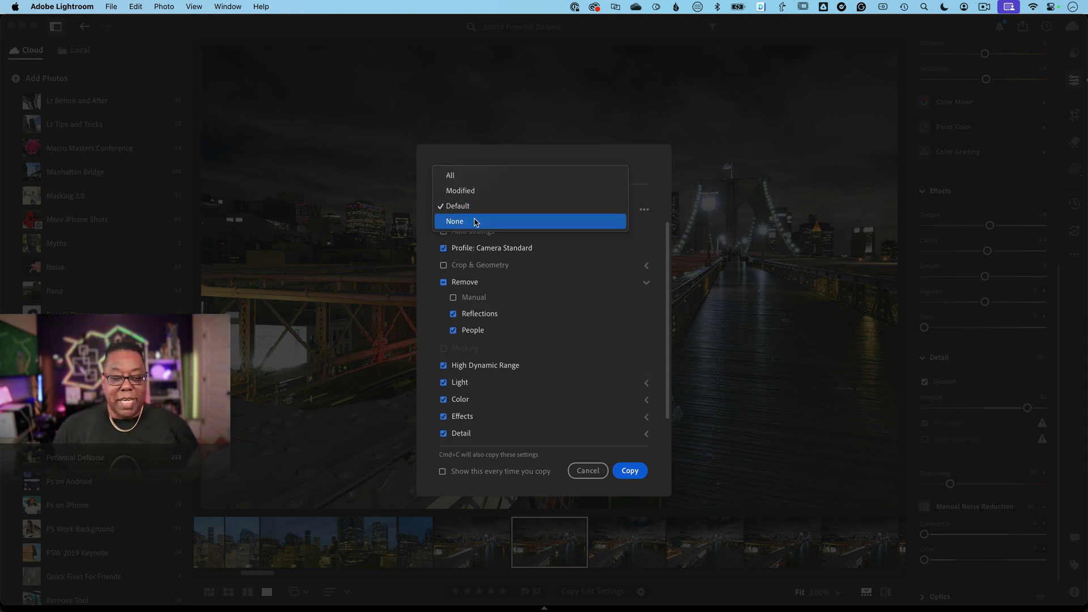
click(475, 221)
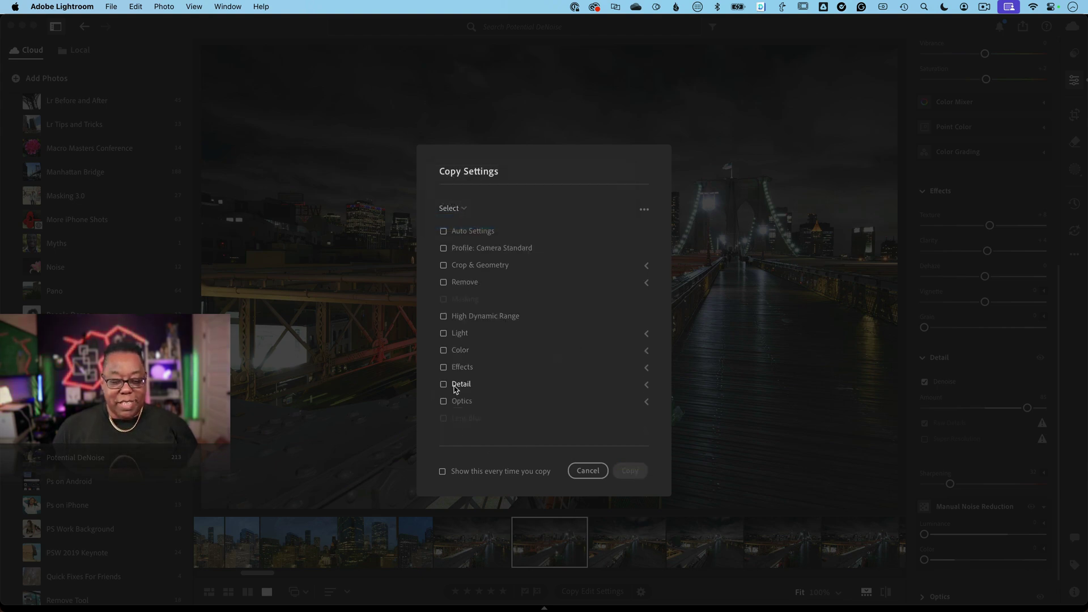
Include only Denoise, Raw Details, Super Resolution from the Detail settings and copy them
click(646, 384)
click(454, 400)
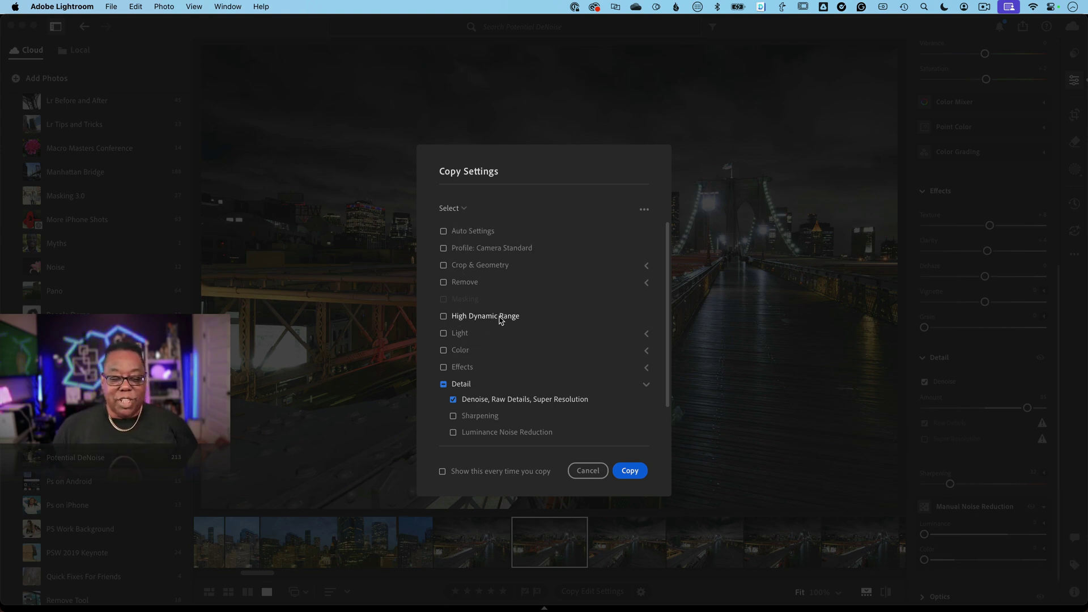
scroll(560, 357, down, 3)
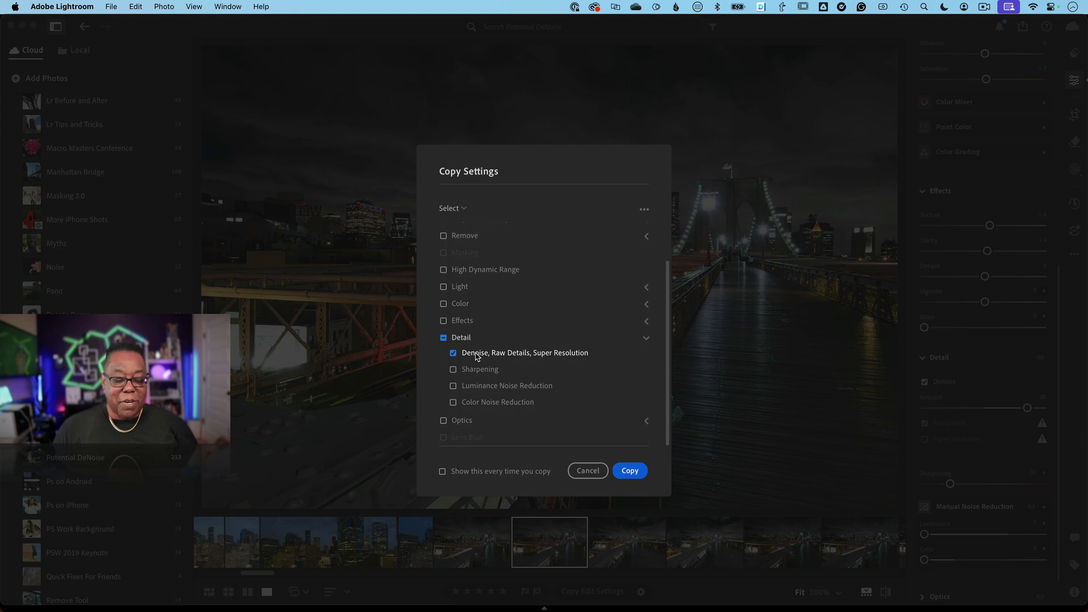
scroll(489, 286, up, 3)
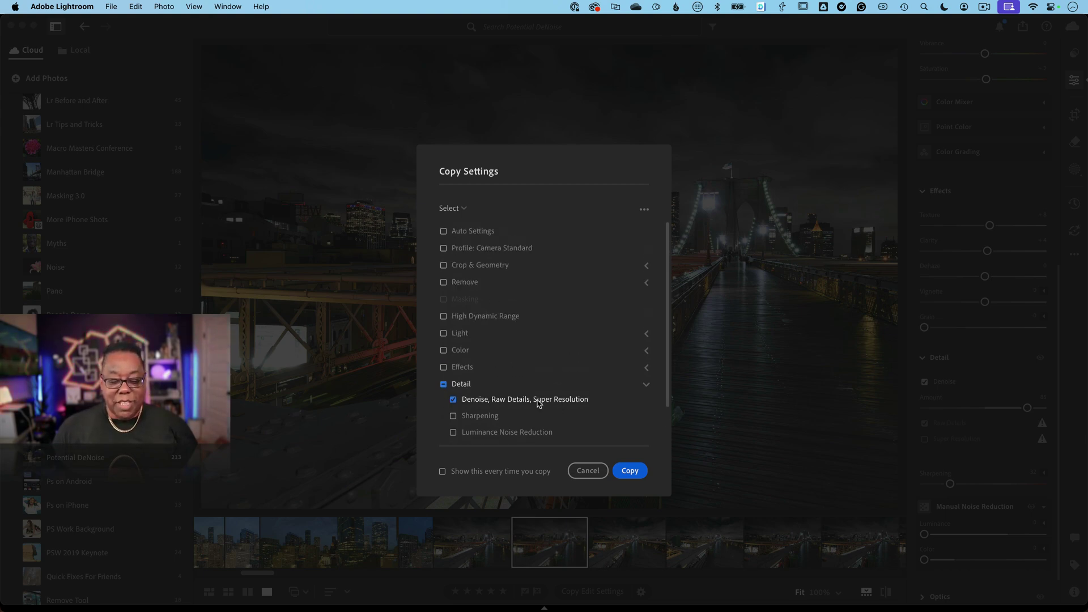
click(634, 475)
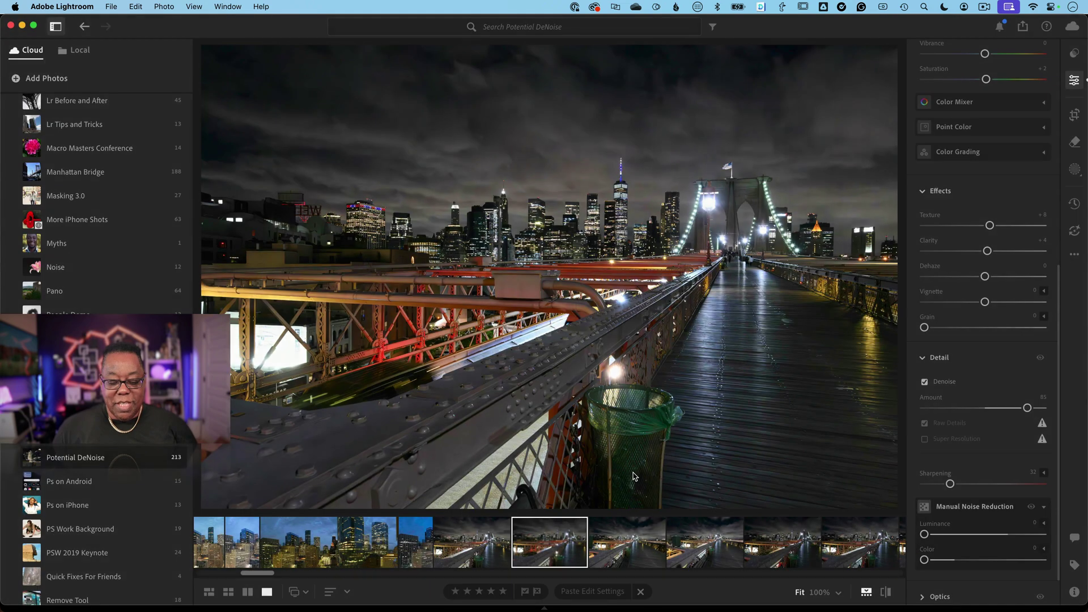
Paste the copied Denoise settings onto photos NYC2023-0535 to NYC2023-0537 in the grid, and clear the copied settings
key(shift+g)
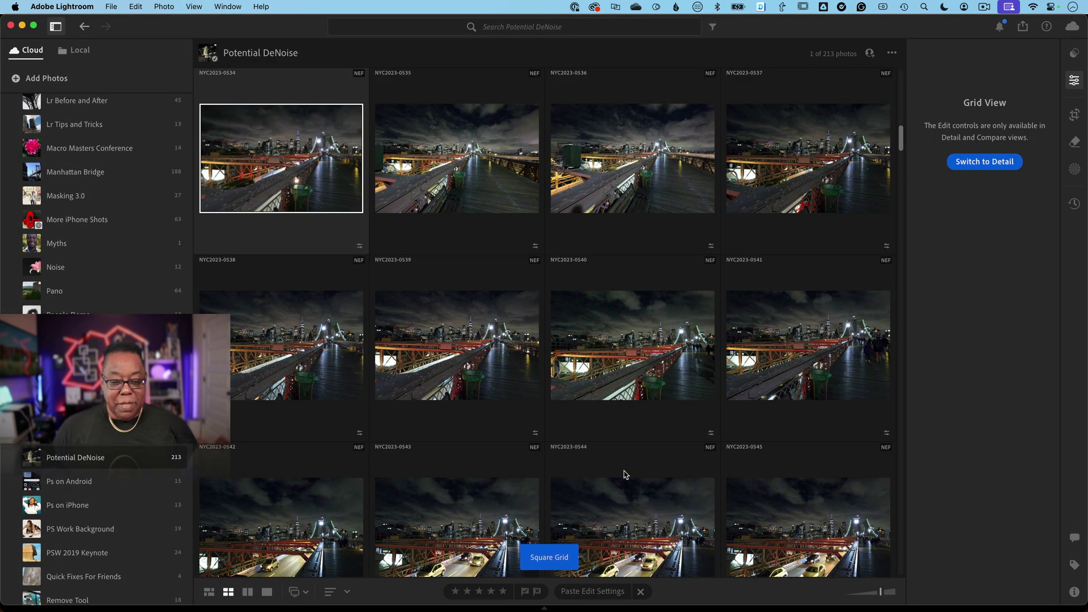
click(436, 165)
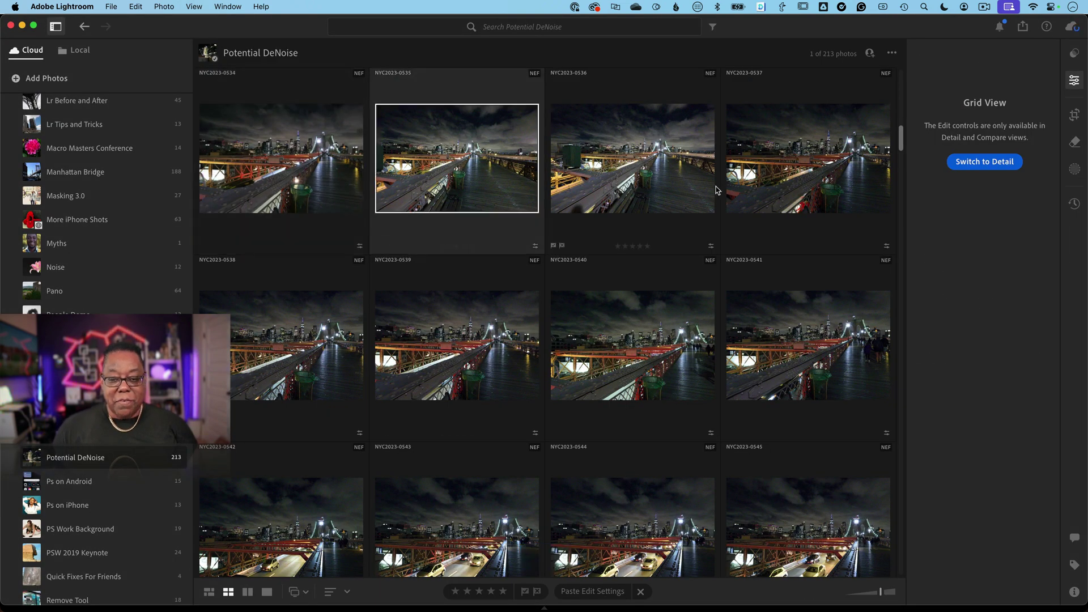
shift+click(738, 183)
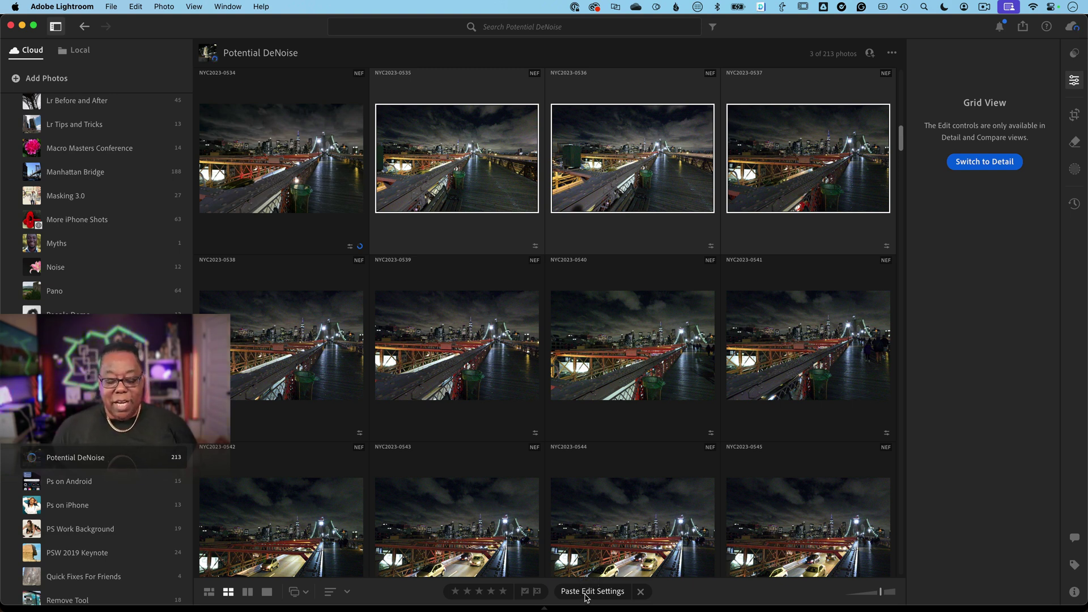
click(587, 592)
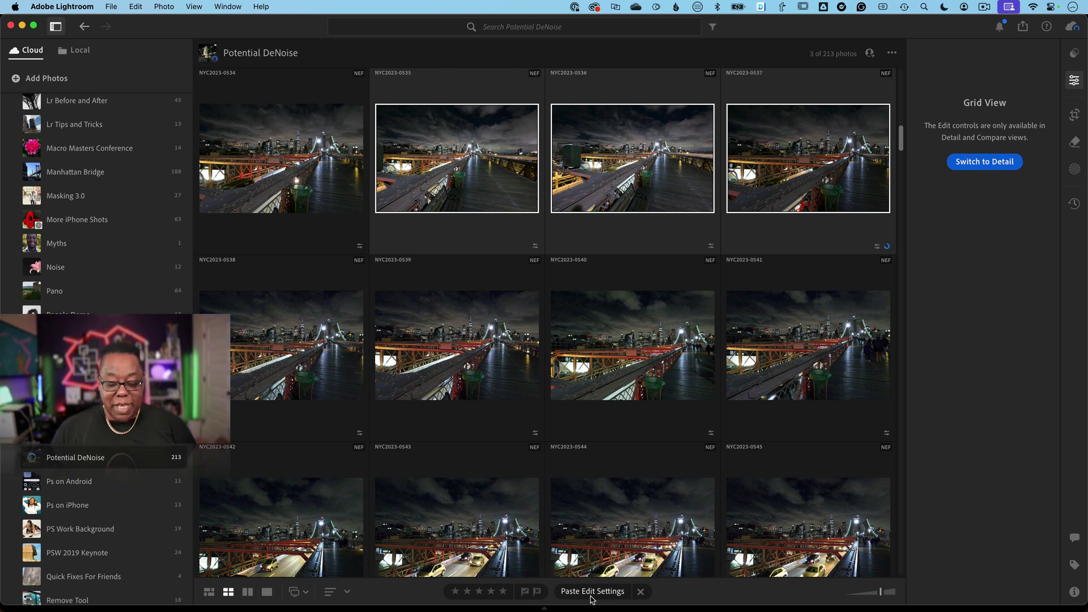
click(641, 592)
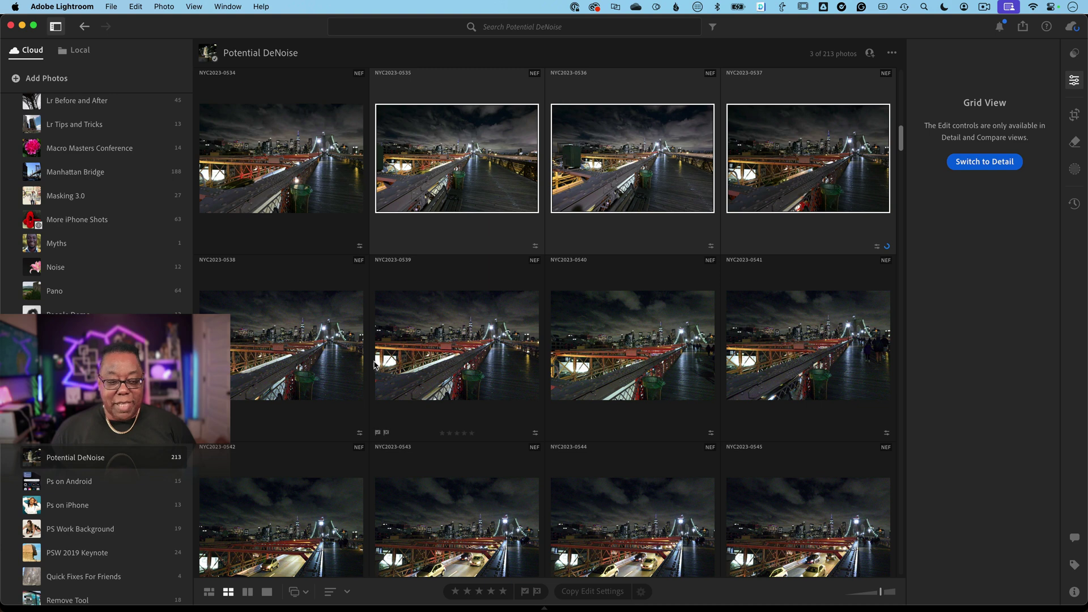
Find dancer photo _TLW3629 in the album, open it in Detail view, and check its noise at 100%
click(332, 366)
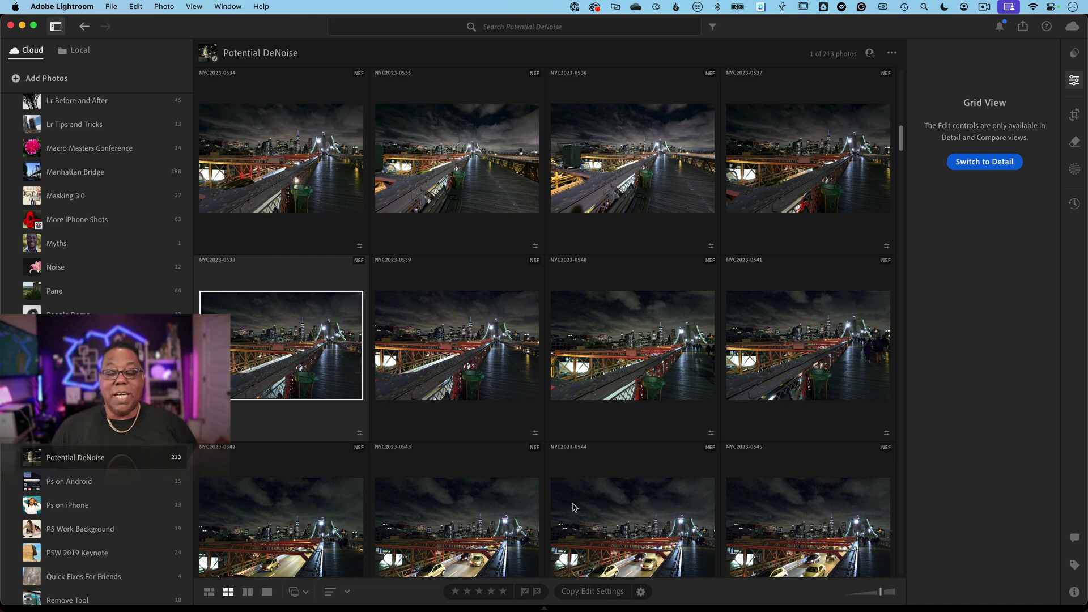
scroll(574, 507, down, 3)
scroll(574, 507, down, 15)
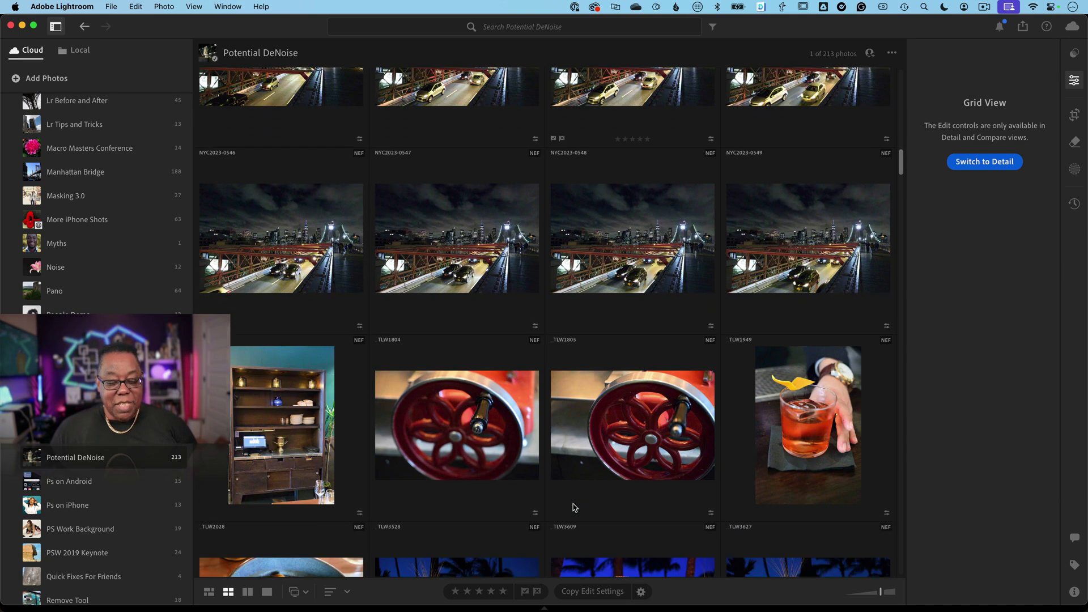
scroll(573, 507, down, 3)
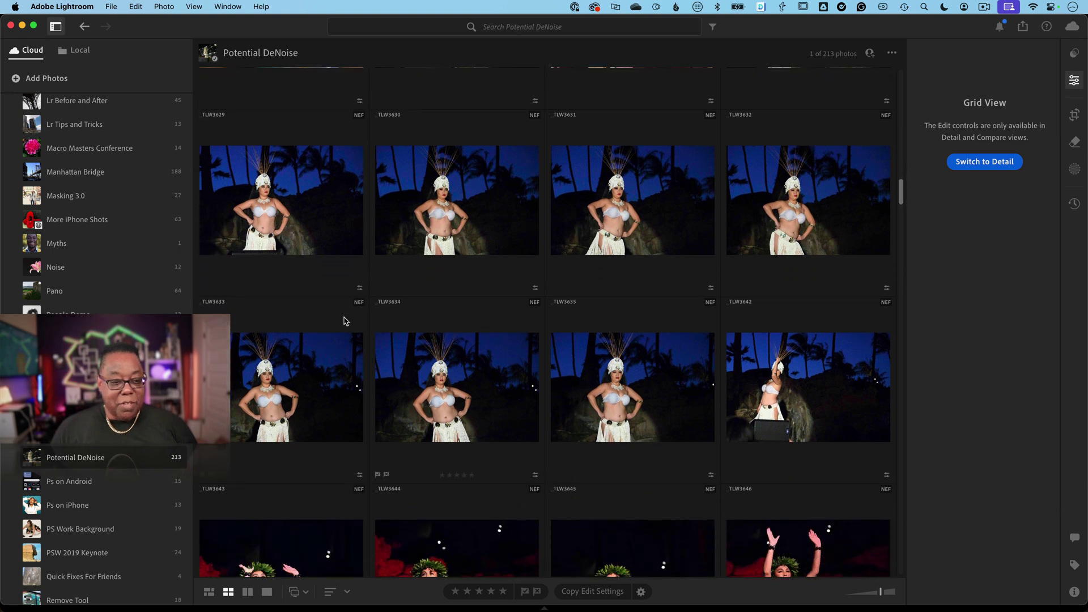
click(290, 203)
double_click(291, 203)
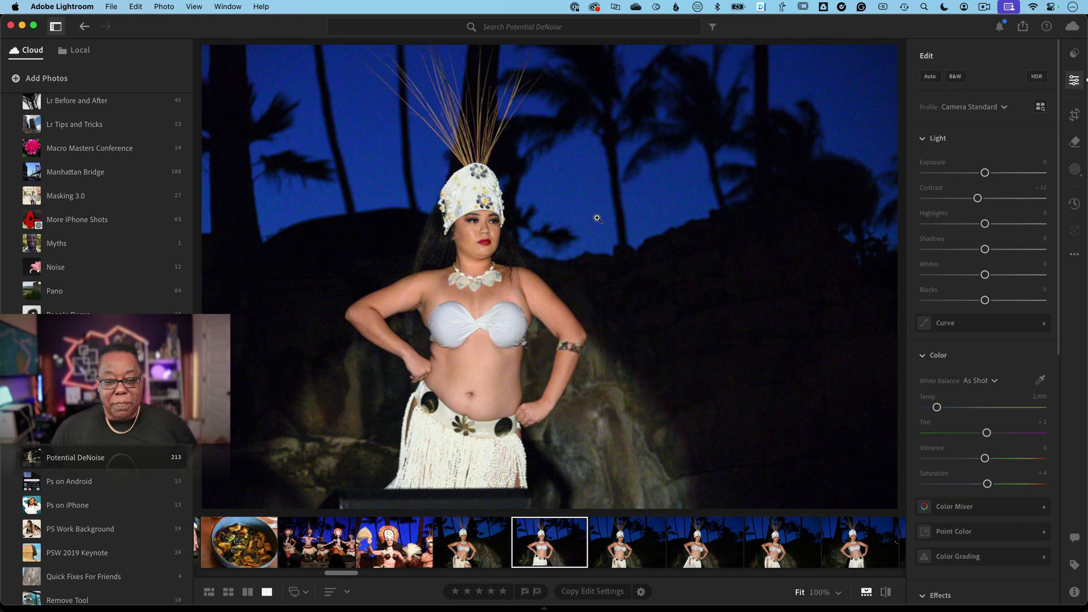
click(627, 250)
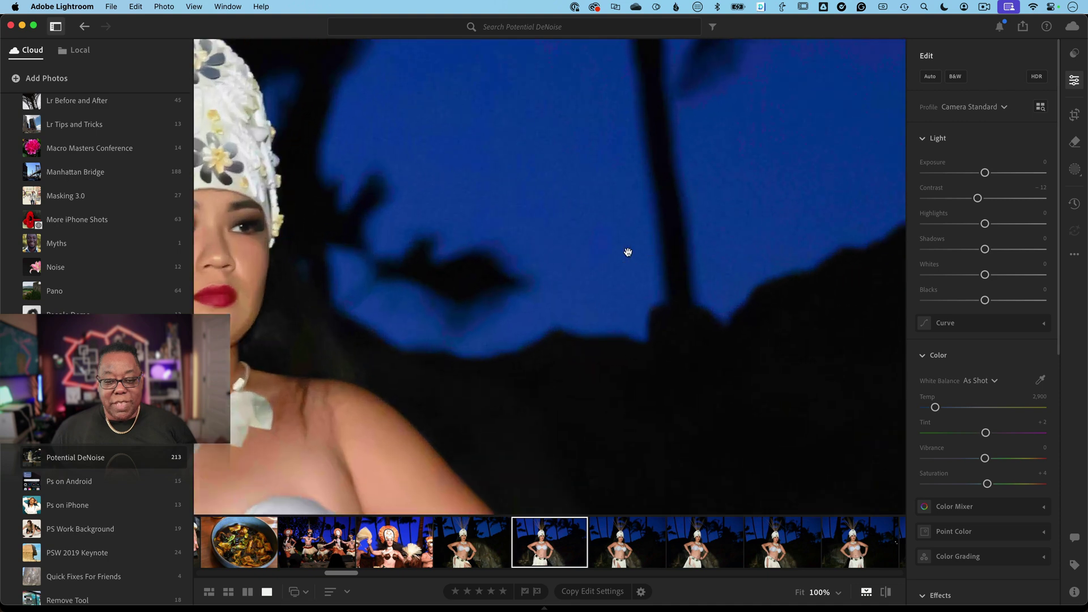
click(581, 310)
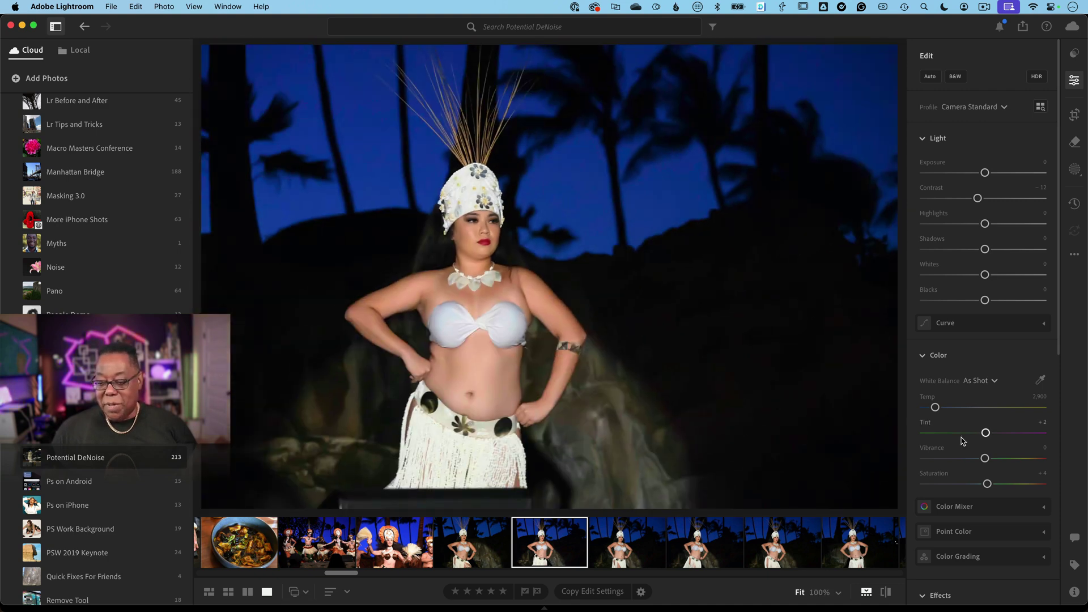
Enable Denoise on the dancer photo
scroll(962, 441, down, 5)
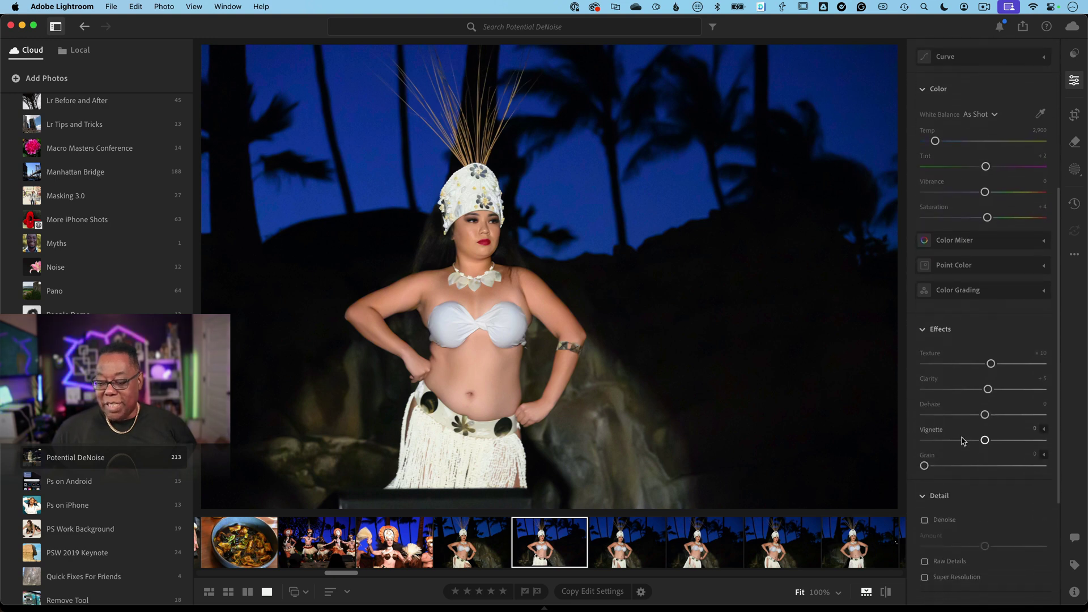
scroll(962, 440, down, 2)
click(925, 471)
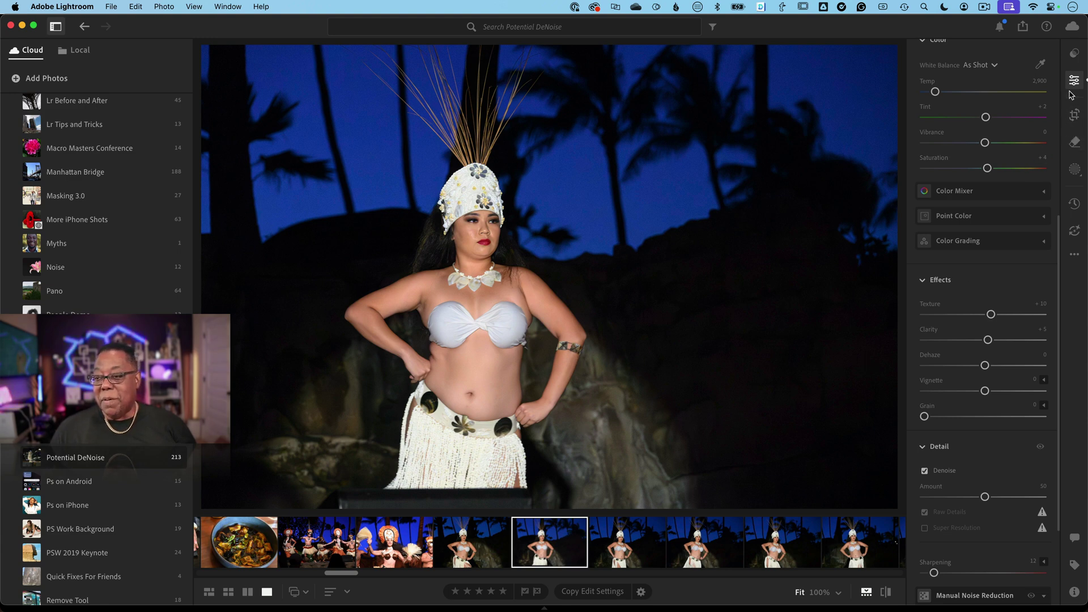
Show your own presets beside the dancer photo and collapse the Masking group
click(1073, 54)
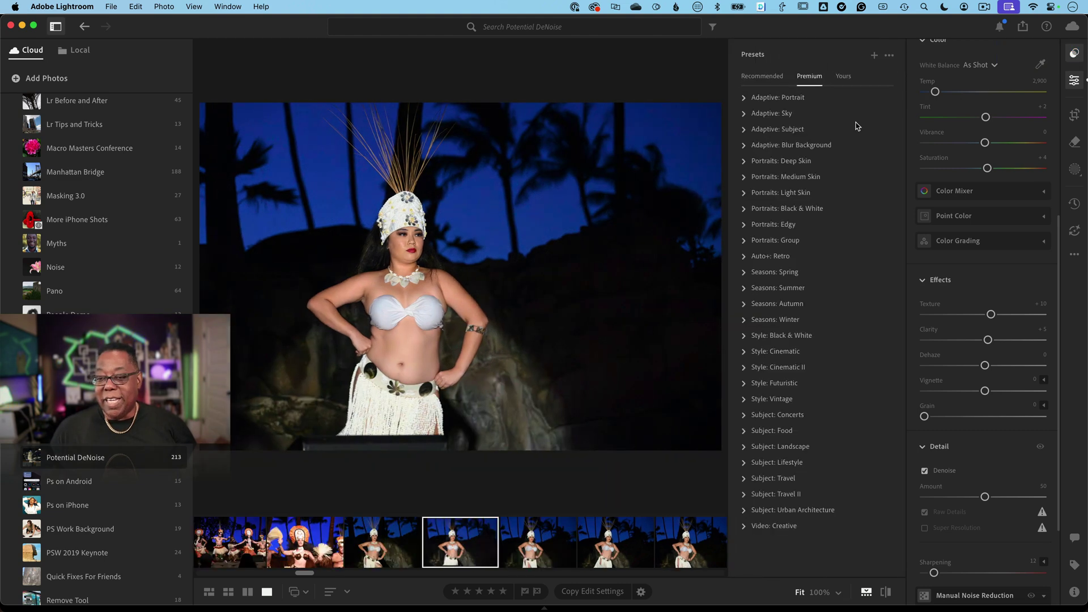
click(845, 79)
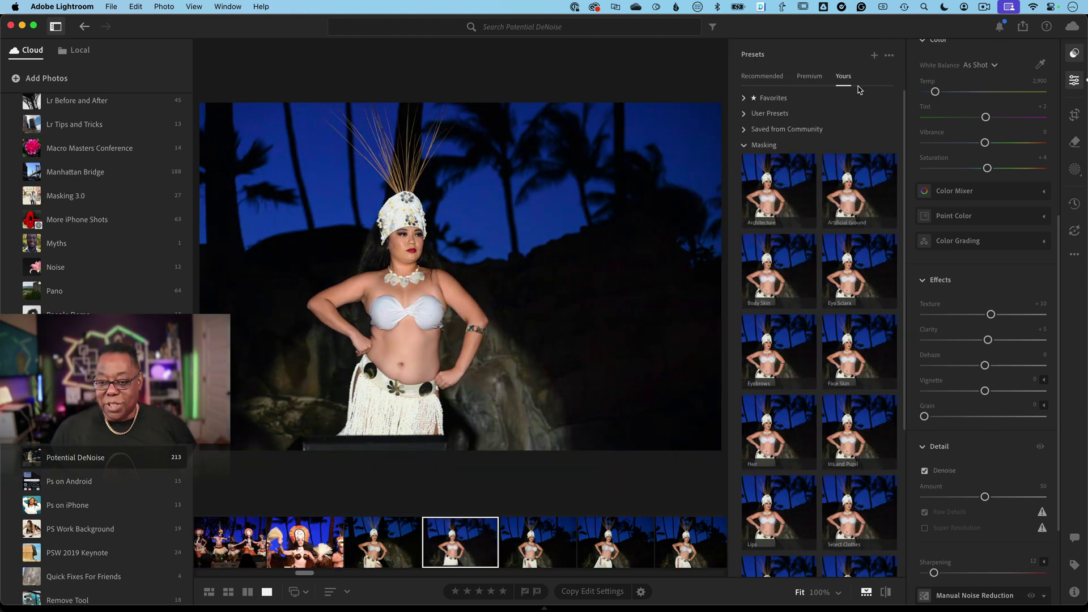
click(743, 145)
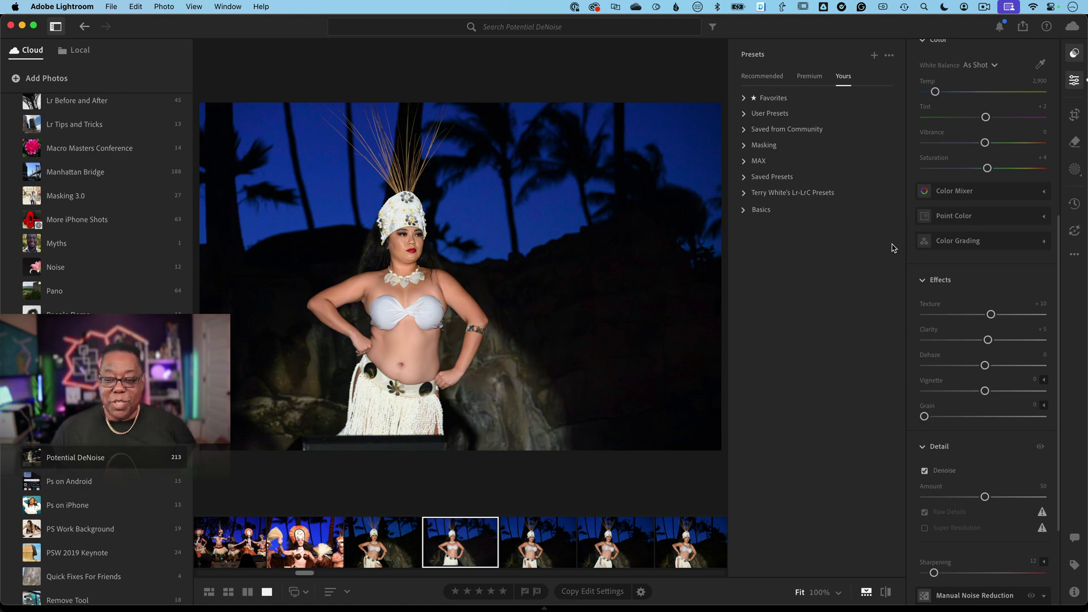
Start a new preset from the dancer photo named AI Denoise and assign it to the User Presets group
click(874, 57)
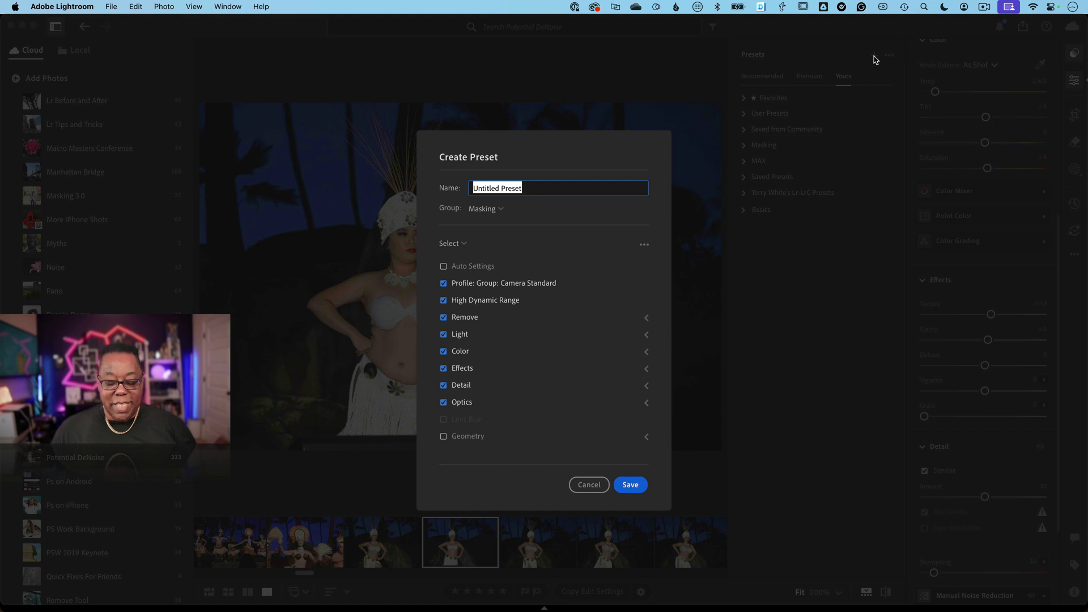
text(AI Denoise)
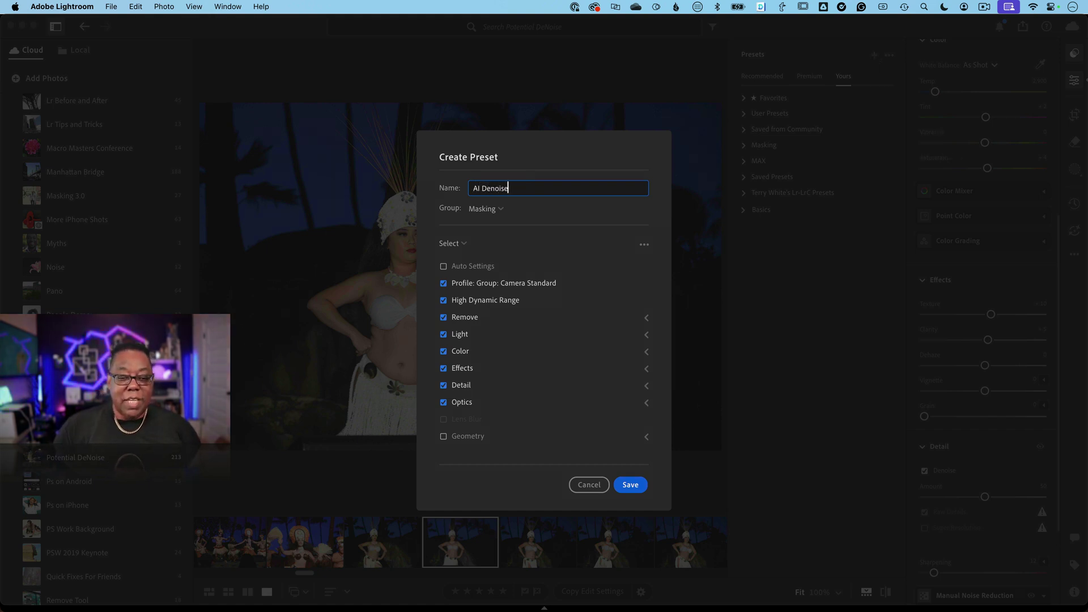
click(492, 209)
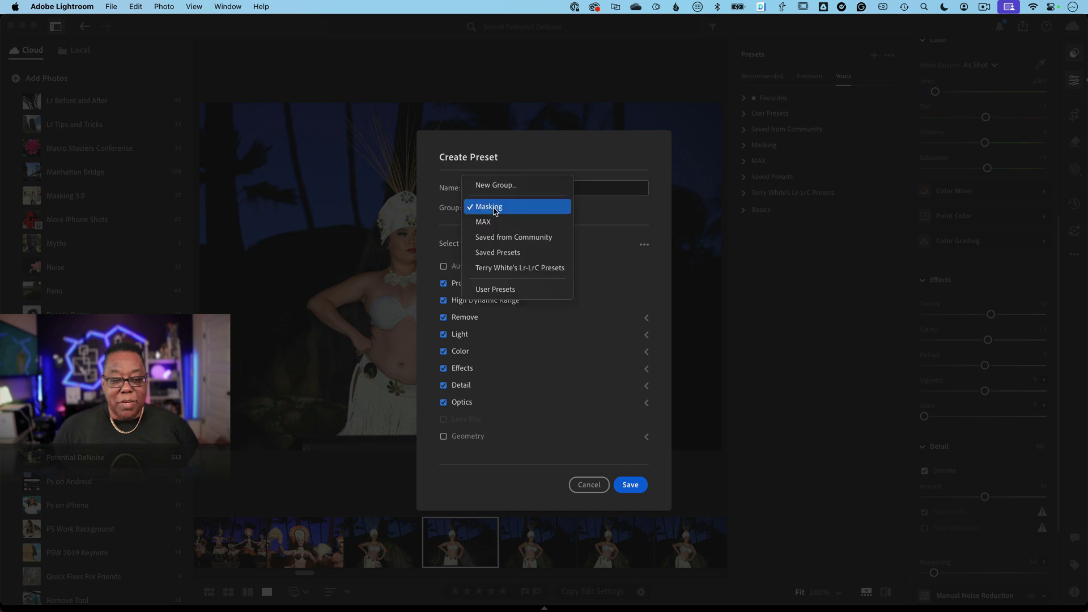
click(510, 291)
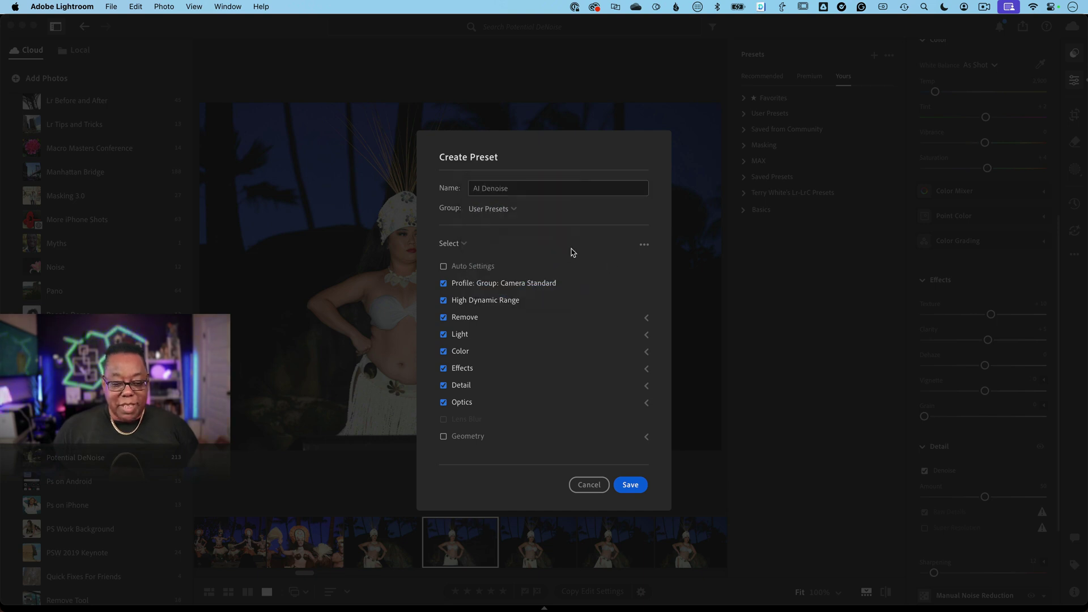
Limit the preset to Denoise, Raw Details, Super Resolution, save it, and check for it in the User Presets group
click(457, 243)
click(459, 290)
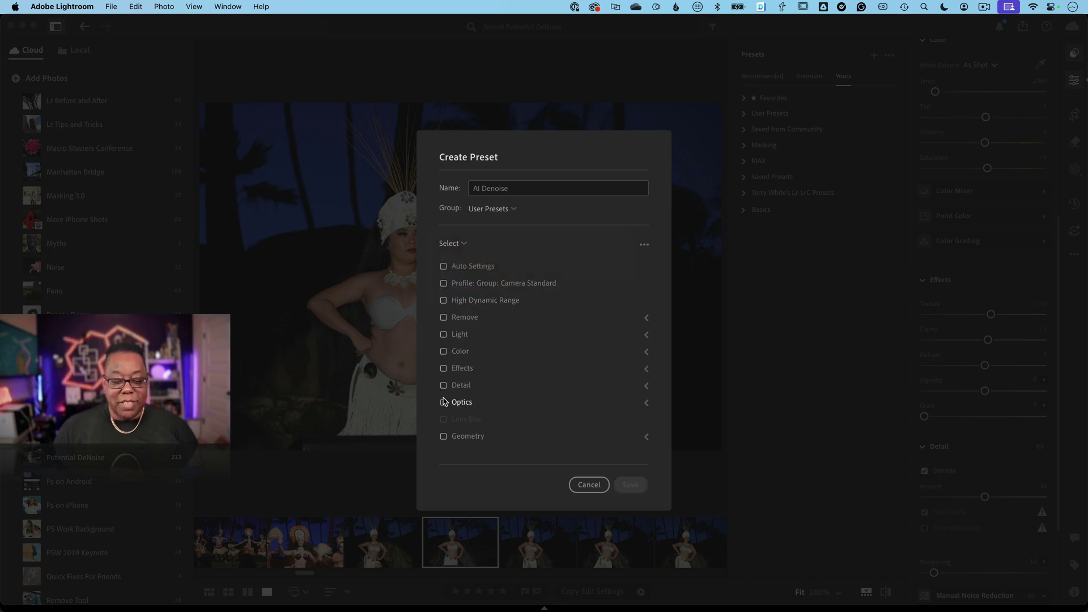
click(647, 387)
click(453, 401)
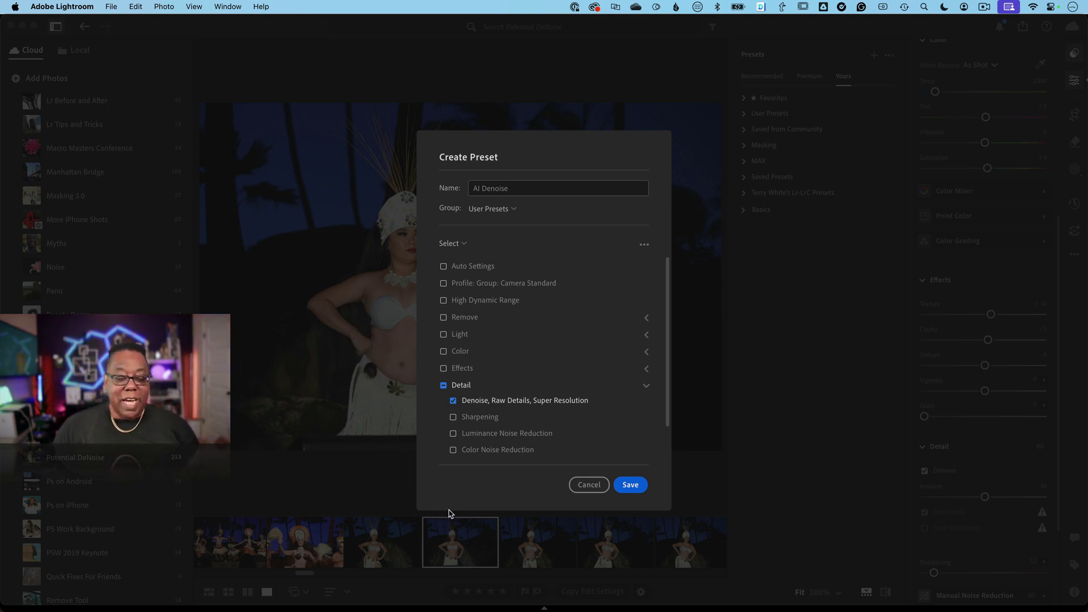
click(637, 486)
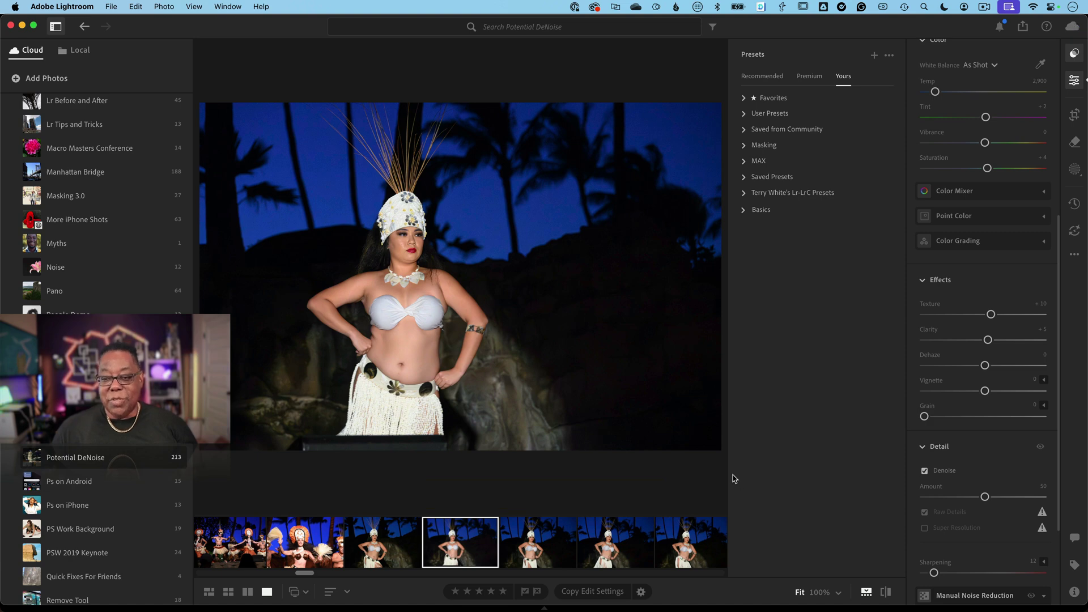
click(744, 114)
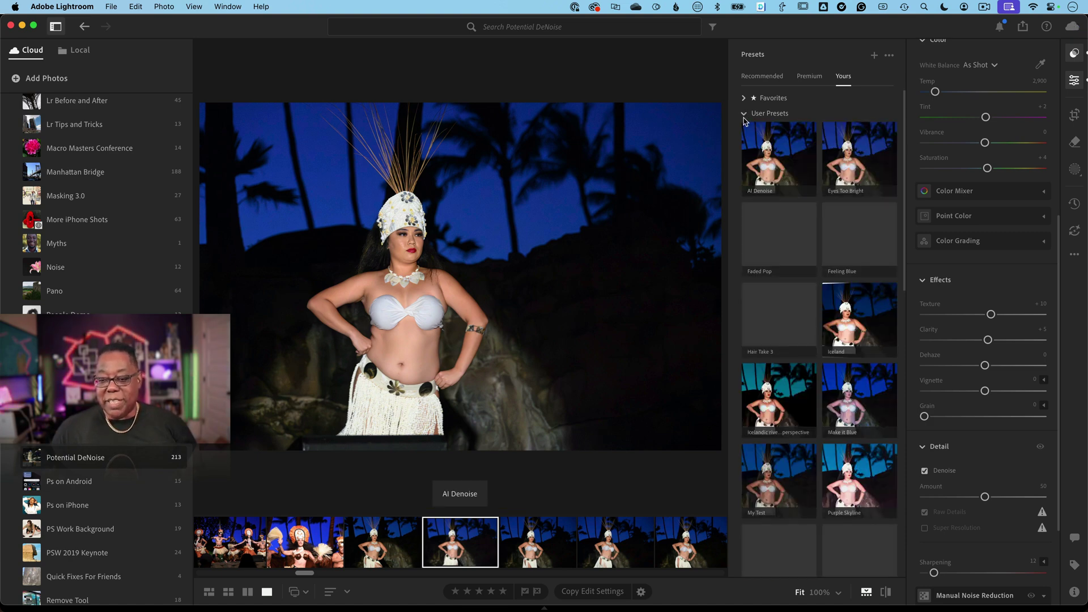
click(743, 114)
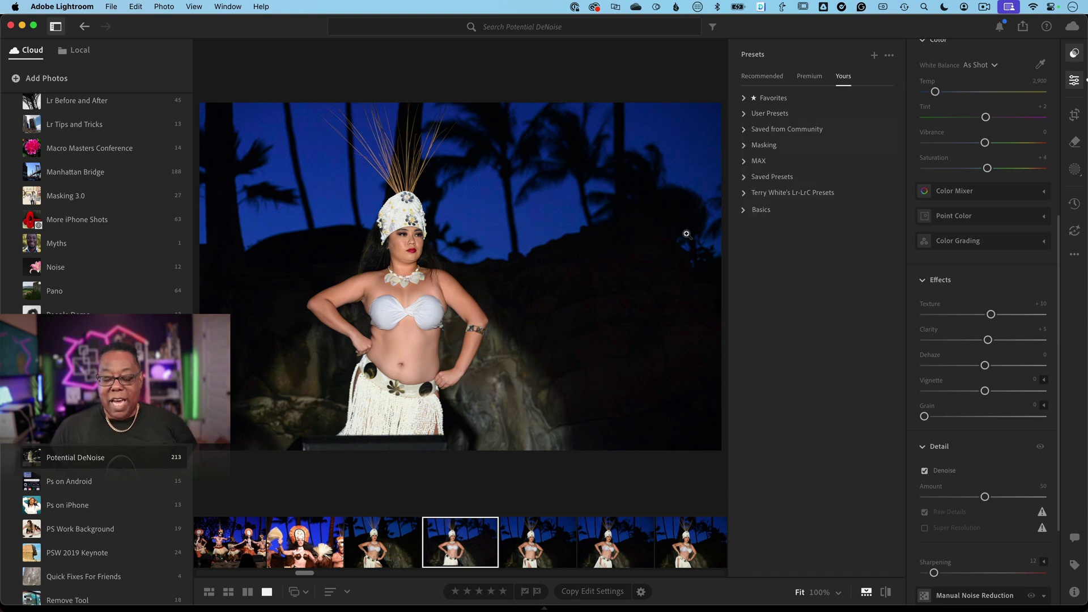
Apply the AI Denoise preset to photos _TLW3630 and _TLW3631 from the grid, turning off the confirmation for future use
key(g)
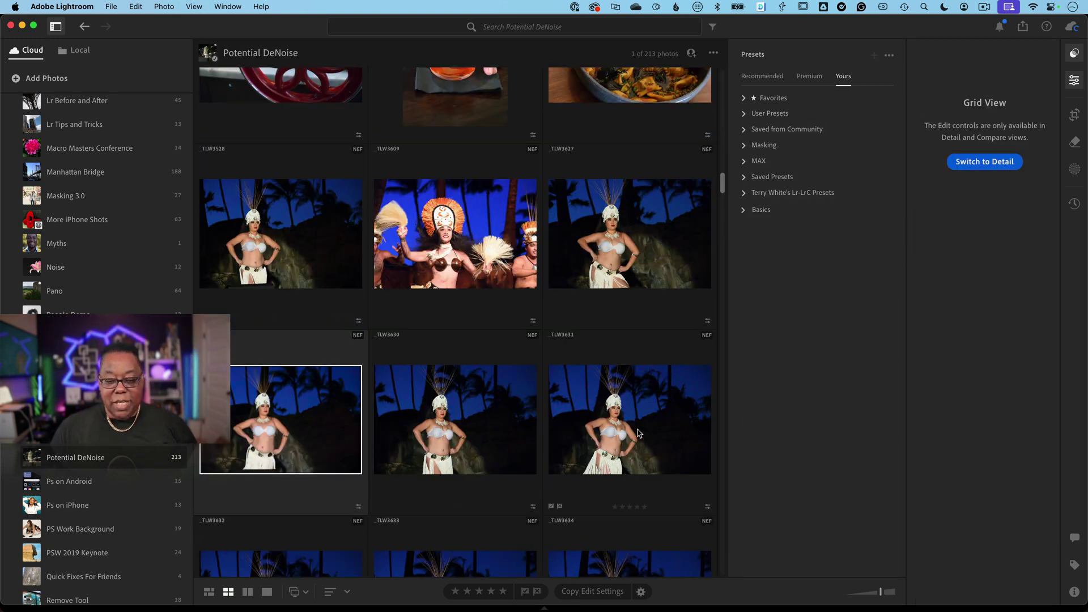
click(483, 439)
shift+click(637, 434)
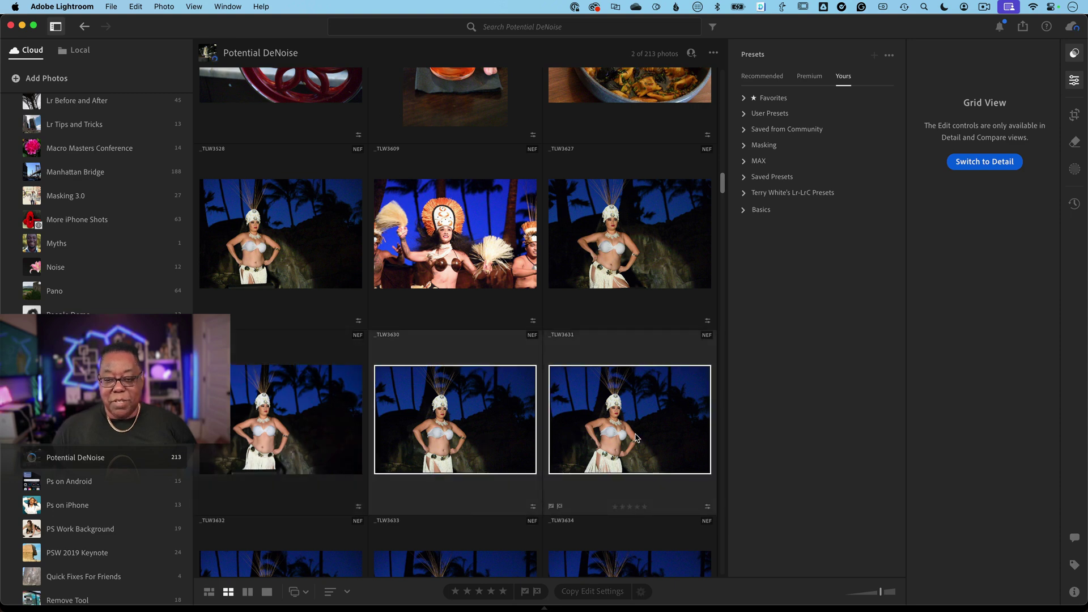
click(744, 115)
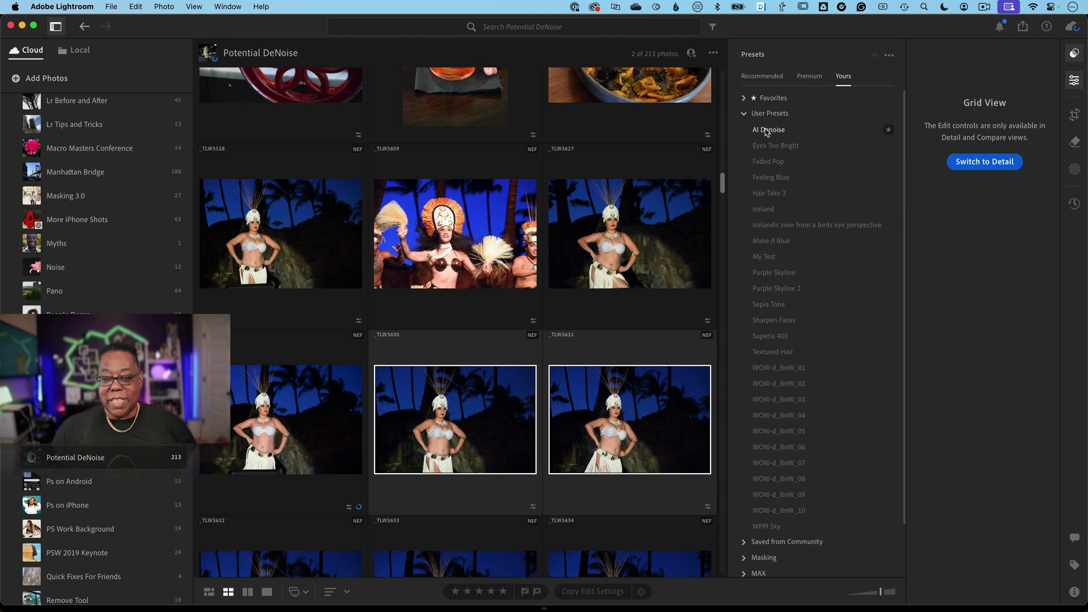
click(765, 132)
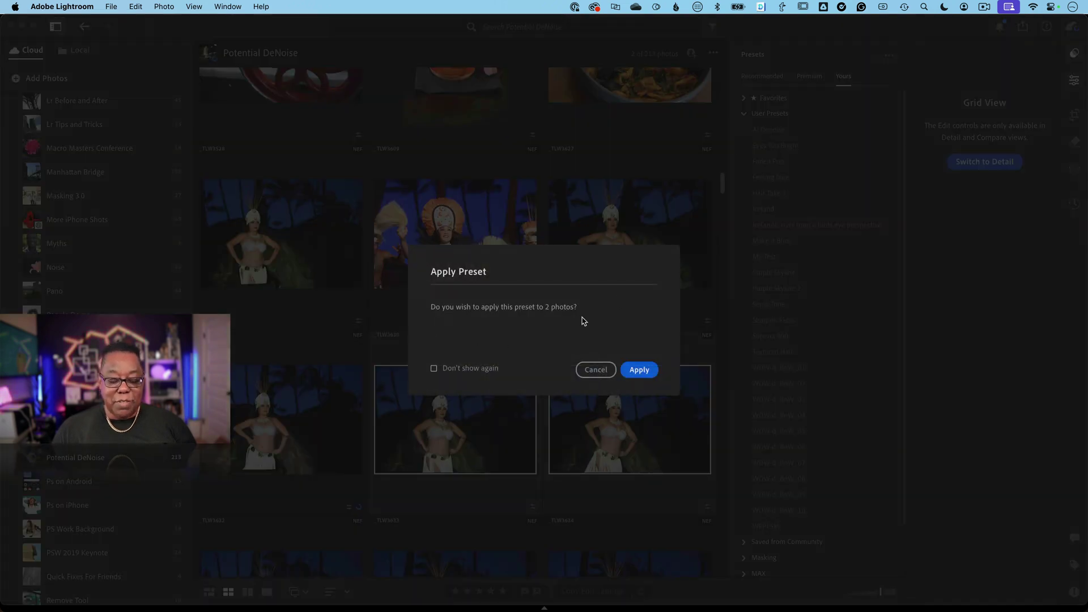
click(453, 373)
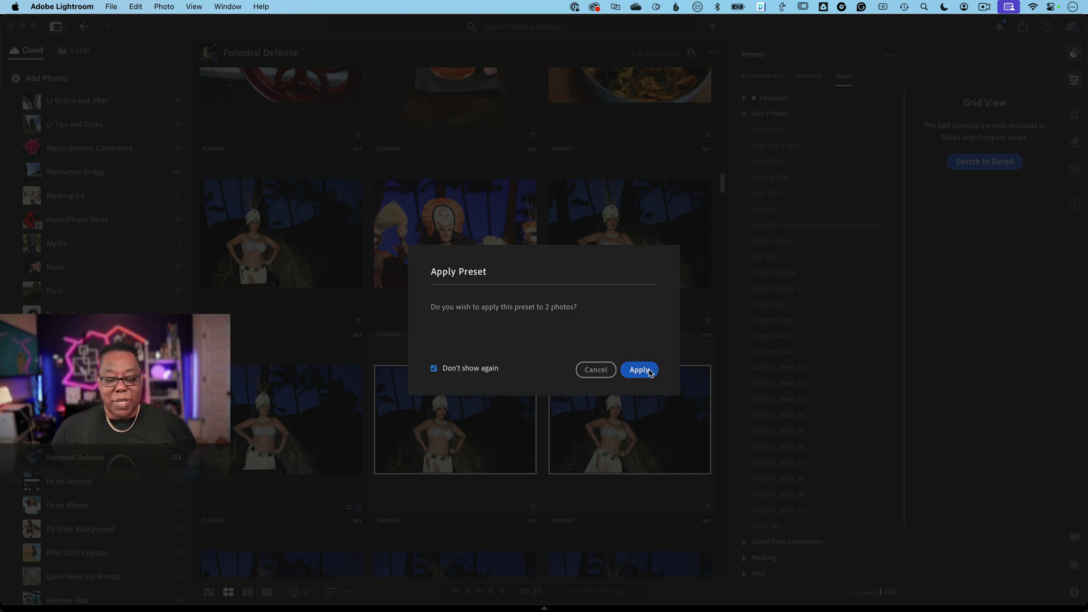
click(649, 372)
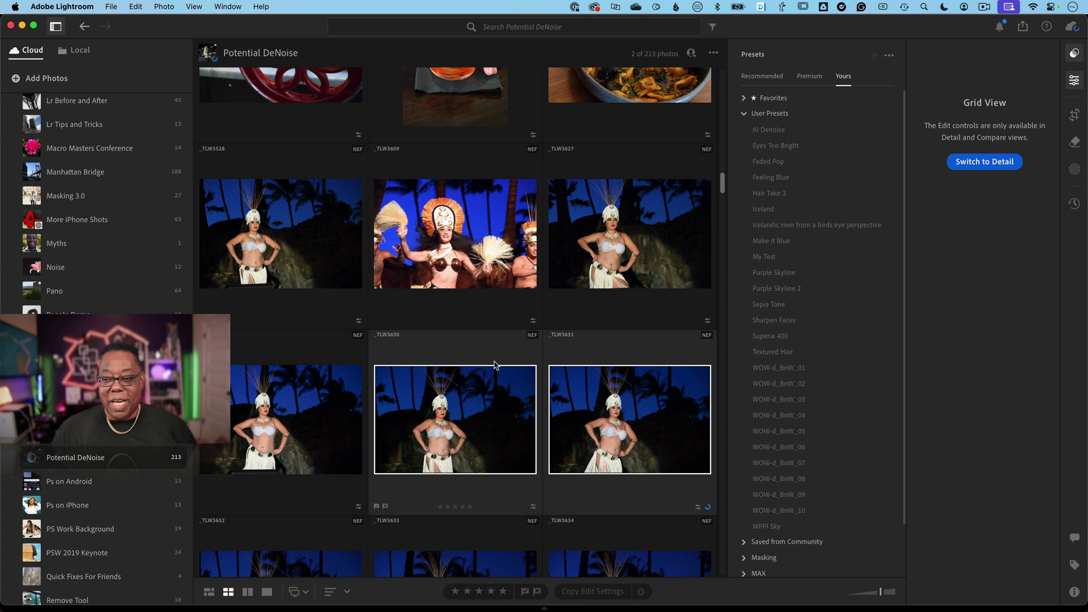
Hide the presets, inspect the Denoise settings of photo _TLW3630 in Detail view, and return to the grid
click(1073, 54)
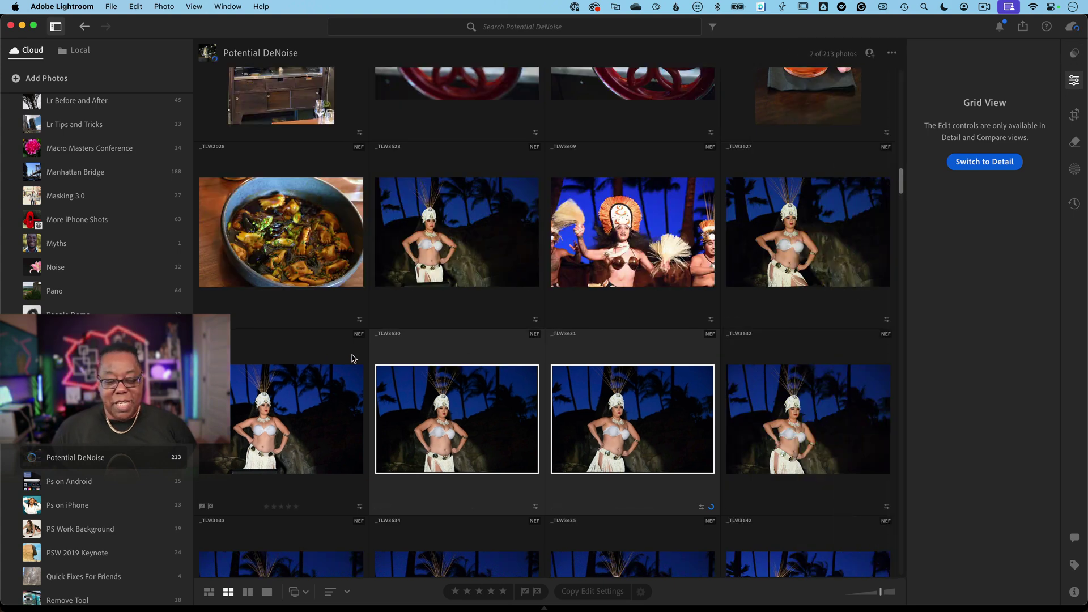
click(352, 424)
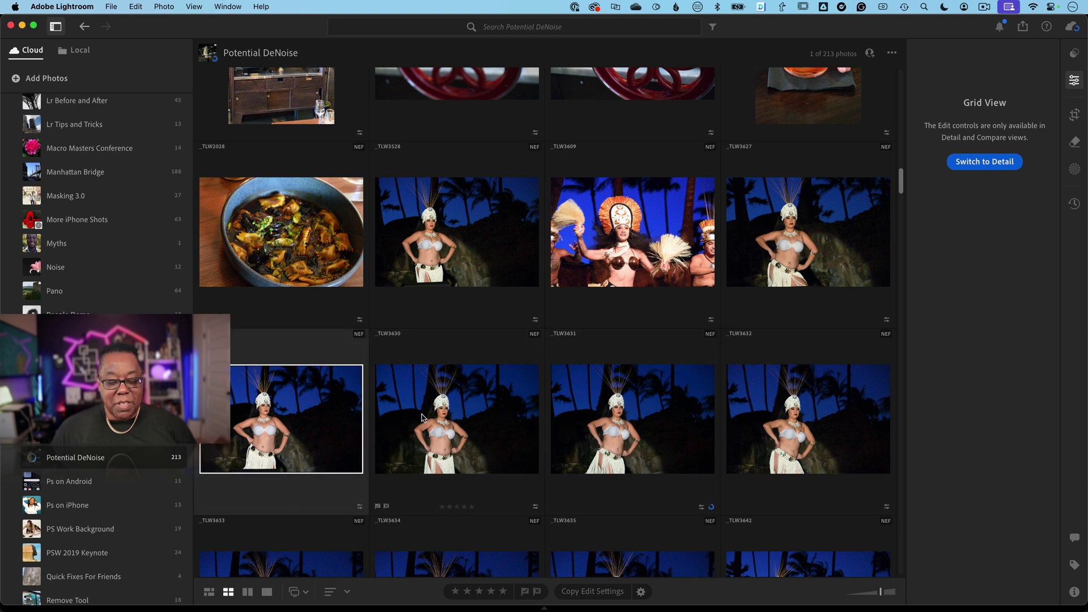
click(475, 417)
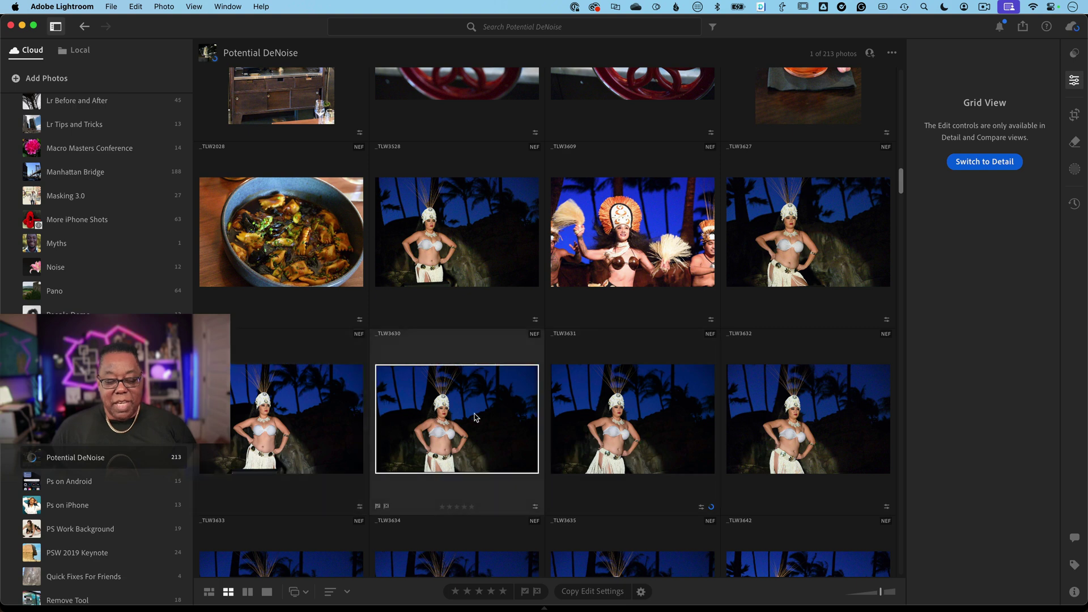
click(1003, 168)
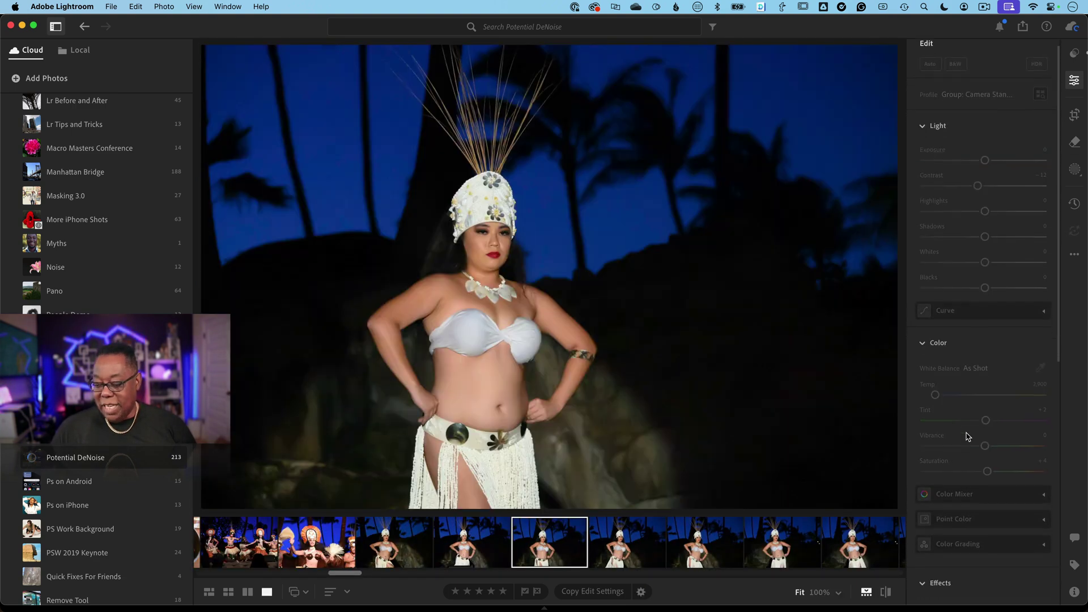
scroll(968, 437, down, 5)
scroll(967, 436, down, 3)
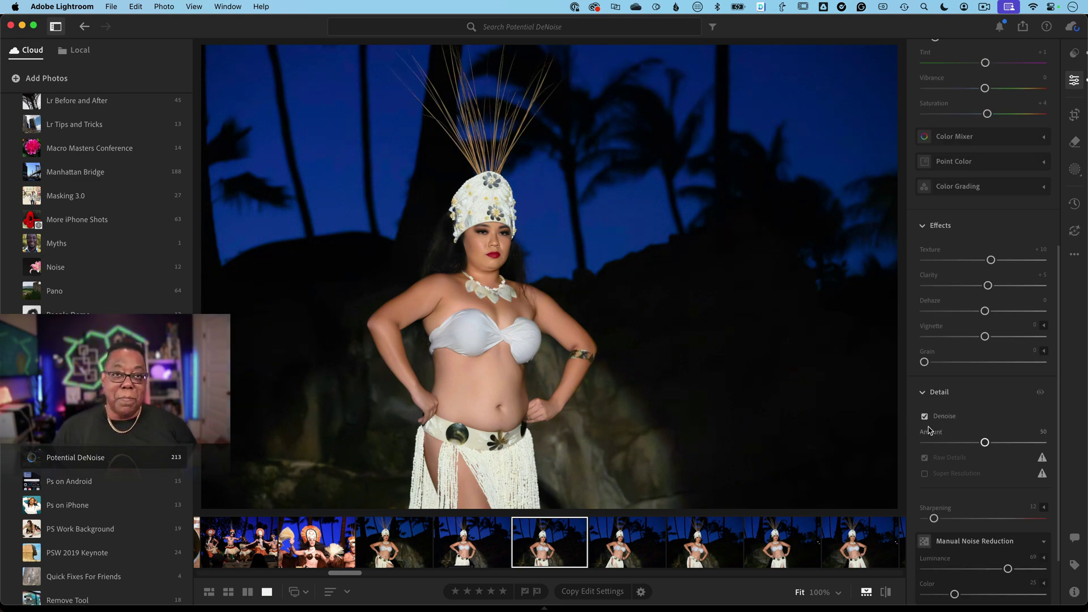
key(g)
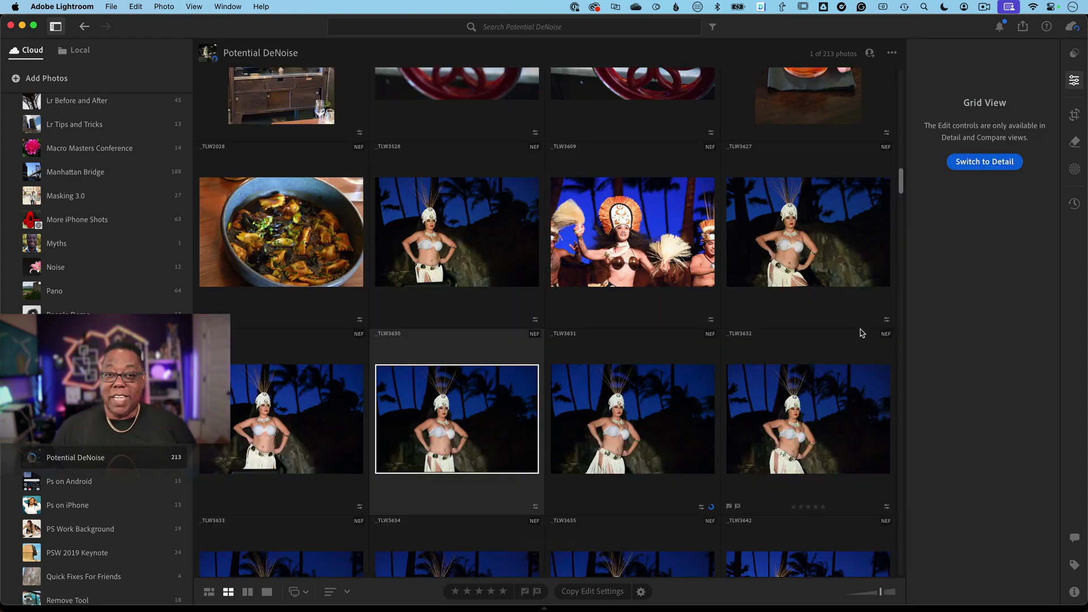
Switch to Lightroom Classic, open the red wheel photo _TLW1804 in Develop, and enable Denoise with an amount of 75
key(super+Tab)
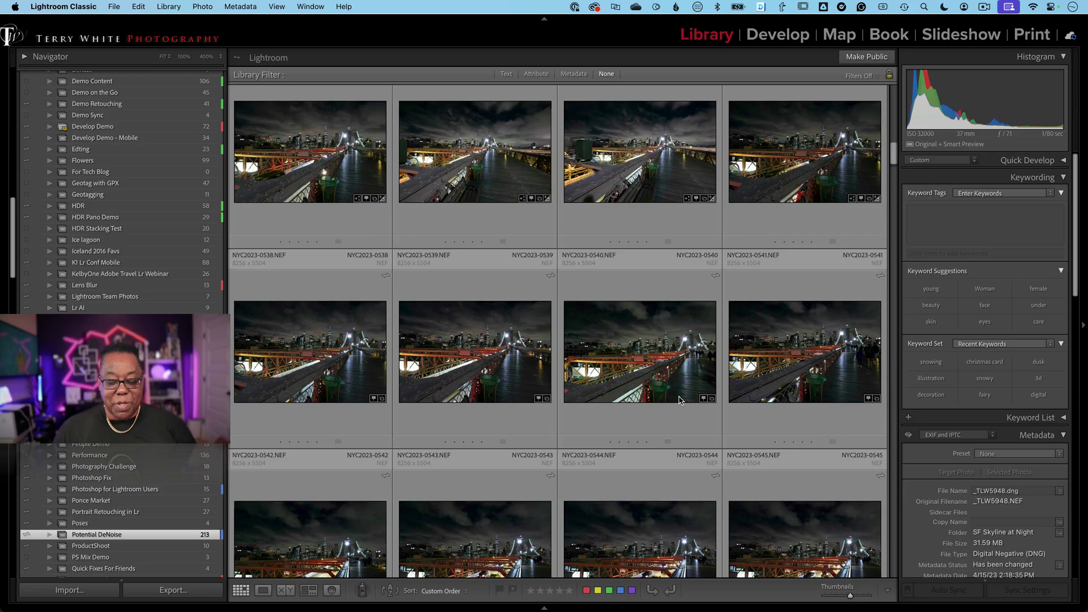
scroll(680, 400, down, 10)
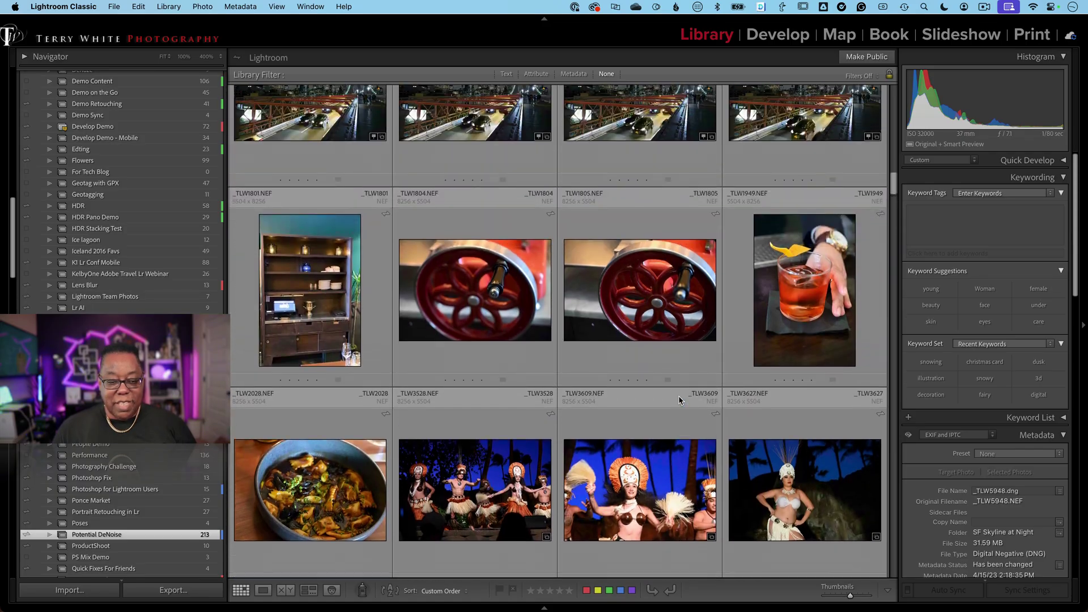
click(474, 313)
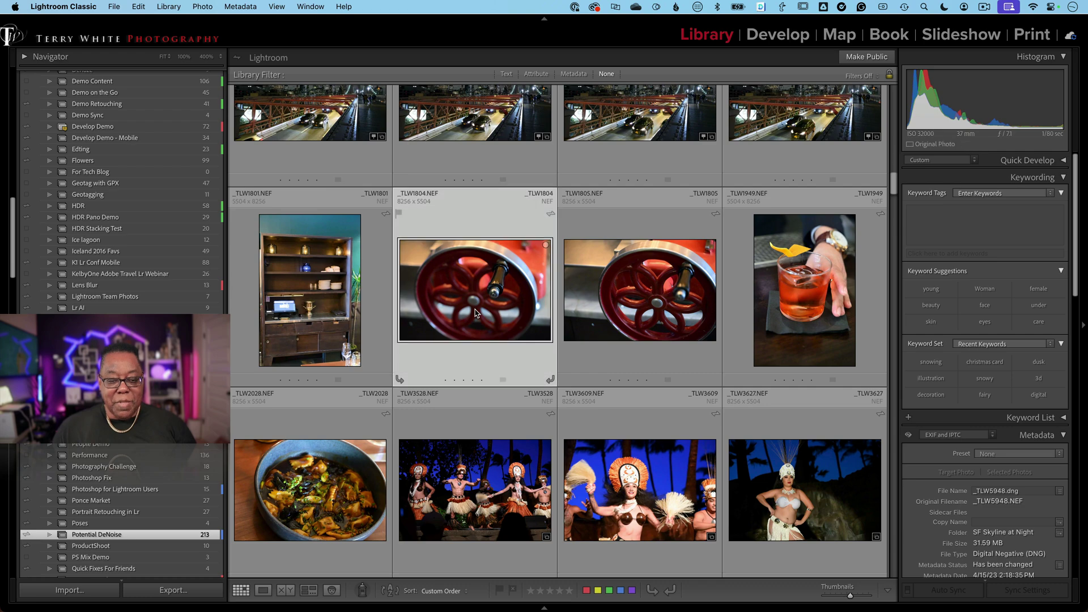
key(d)
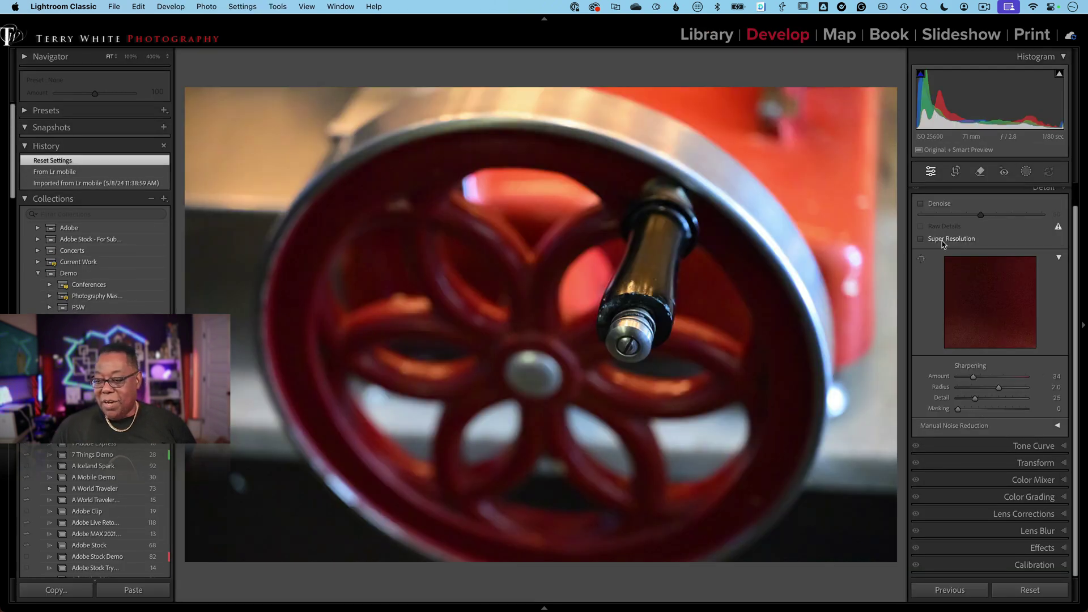
click(920, 205)
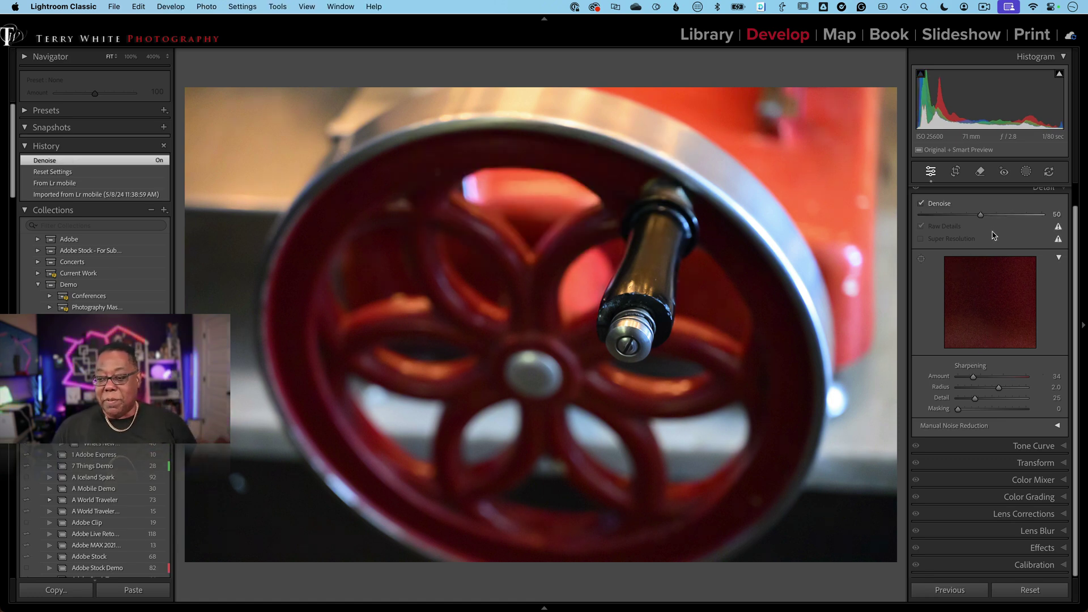
drag(983, 216, 1010, 216)
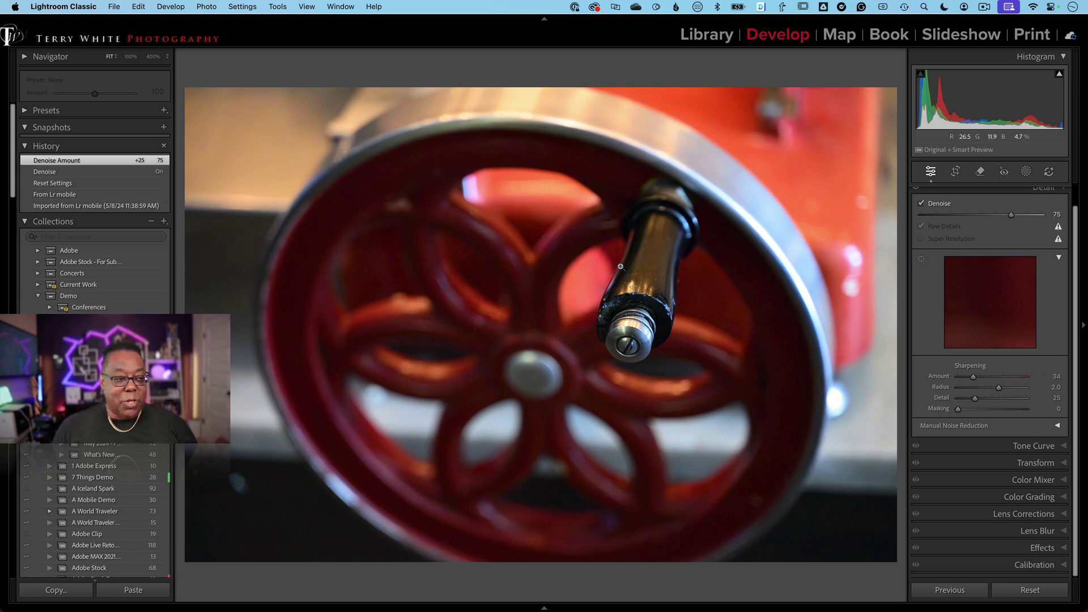
Create a develop preset named AI Denoise 75 in the User Presets group with only Denoise, Raw Details, Super Resolution included
click(25, 147)
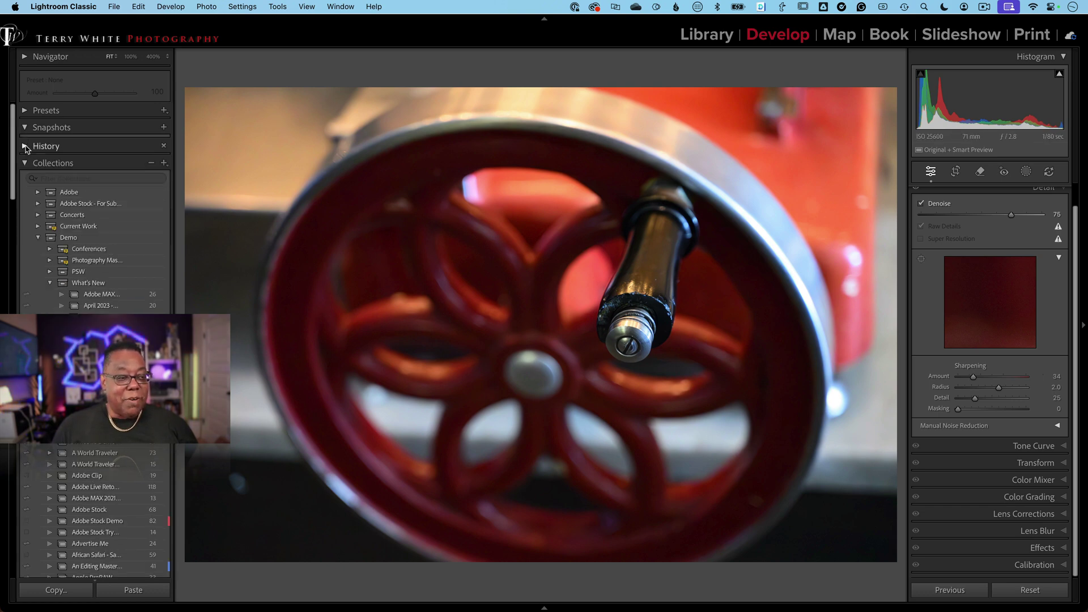
click(25, 111)
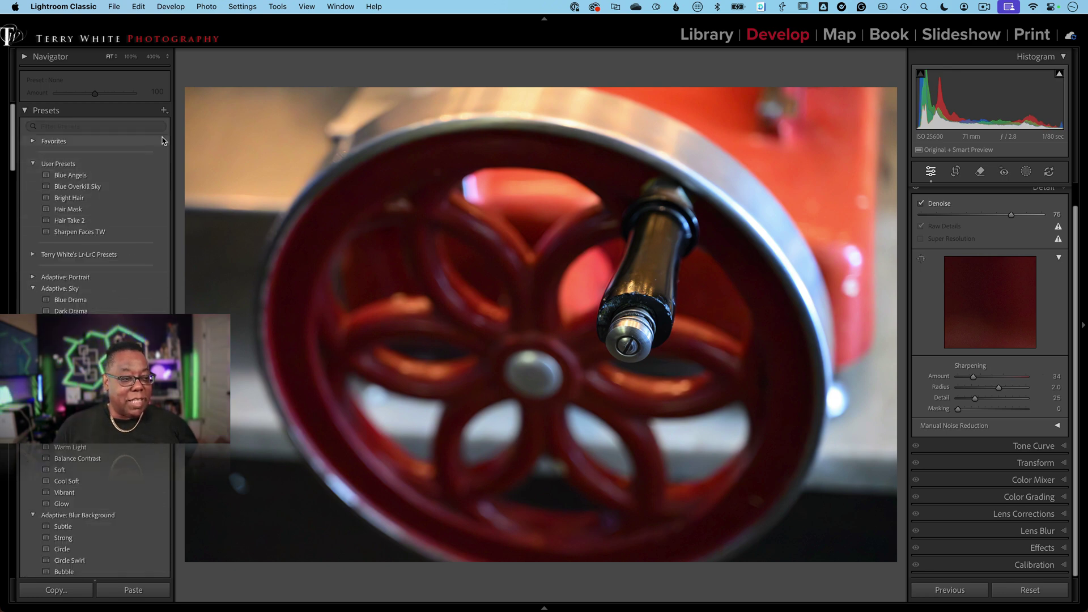
click(164, 110)
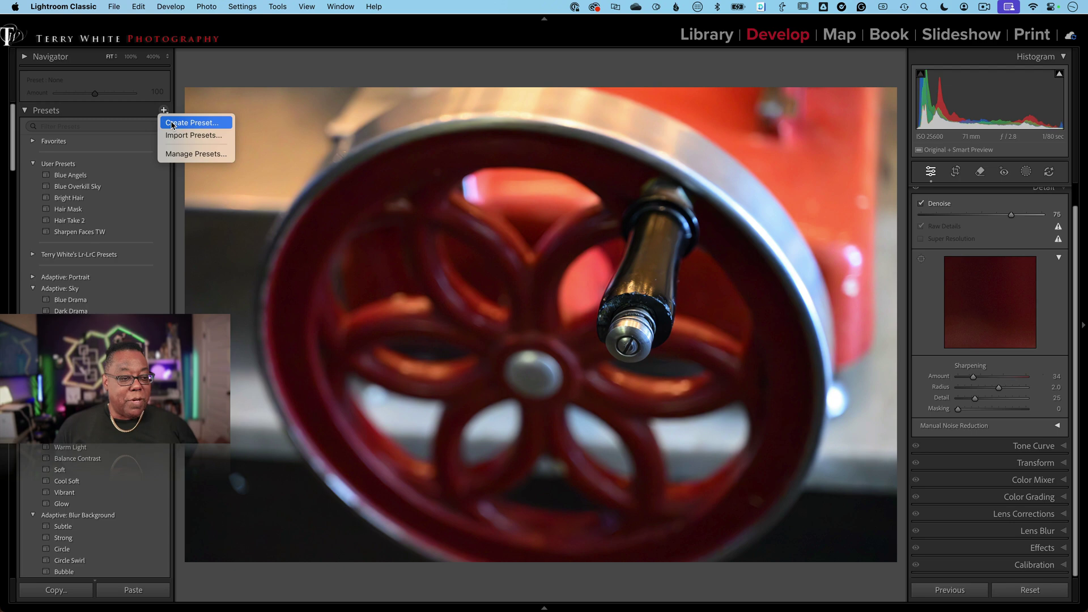
click(172, 123)
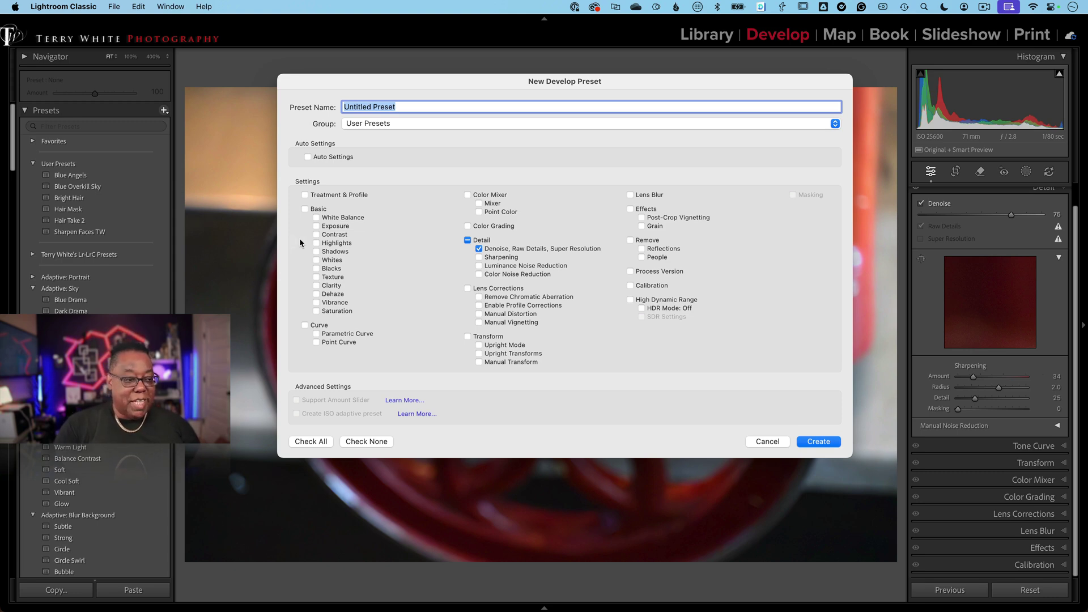
text(AI)
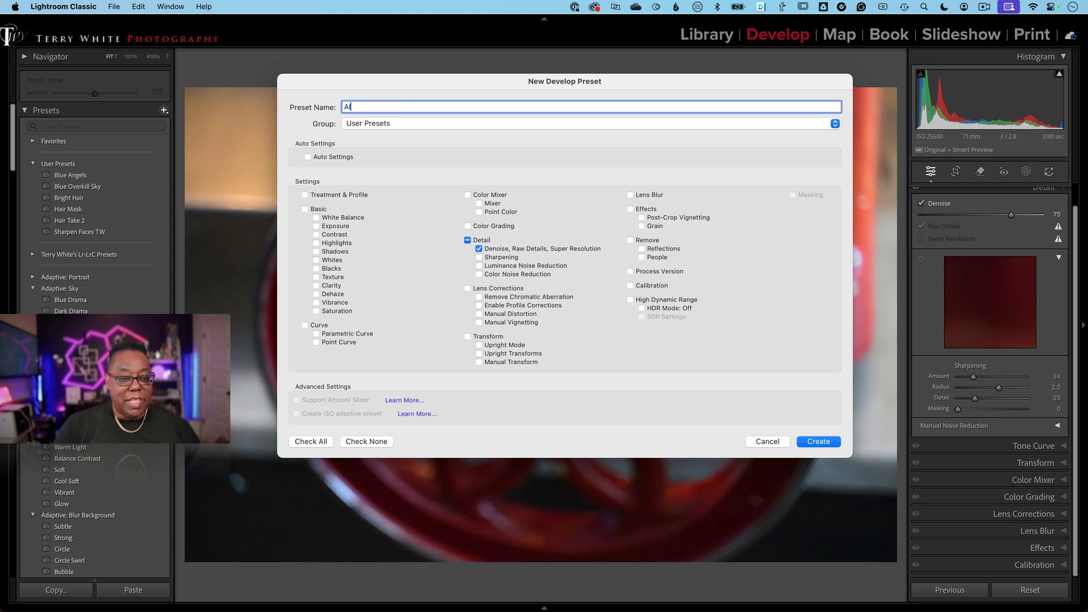
text( Des)
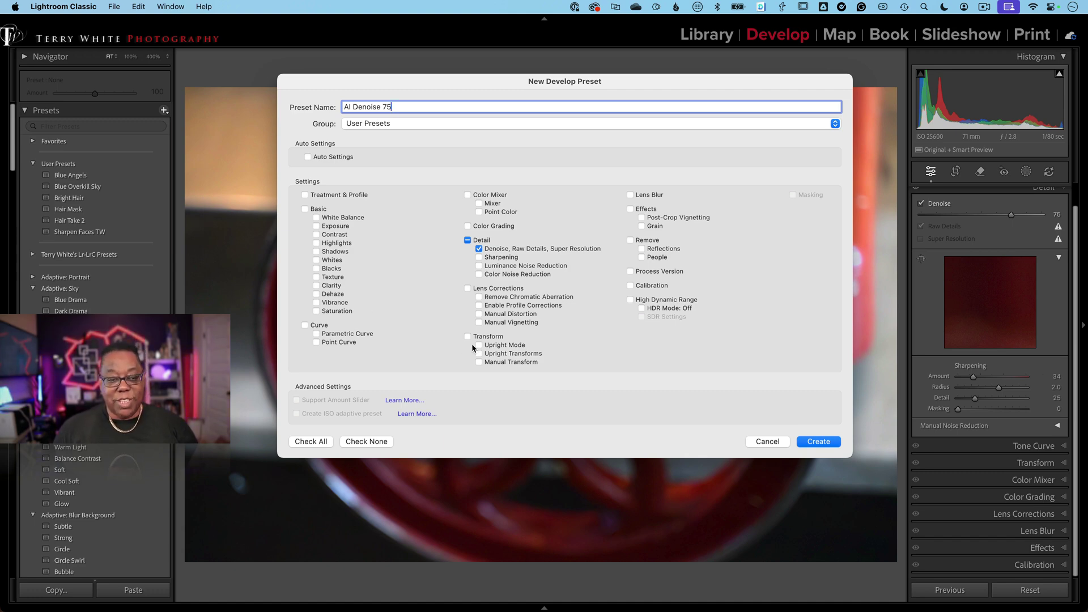
click(424, 125)
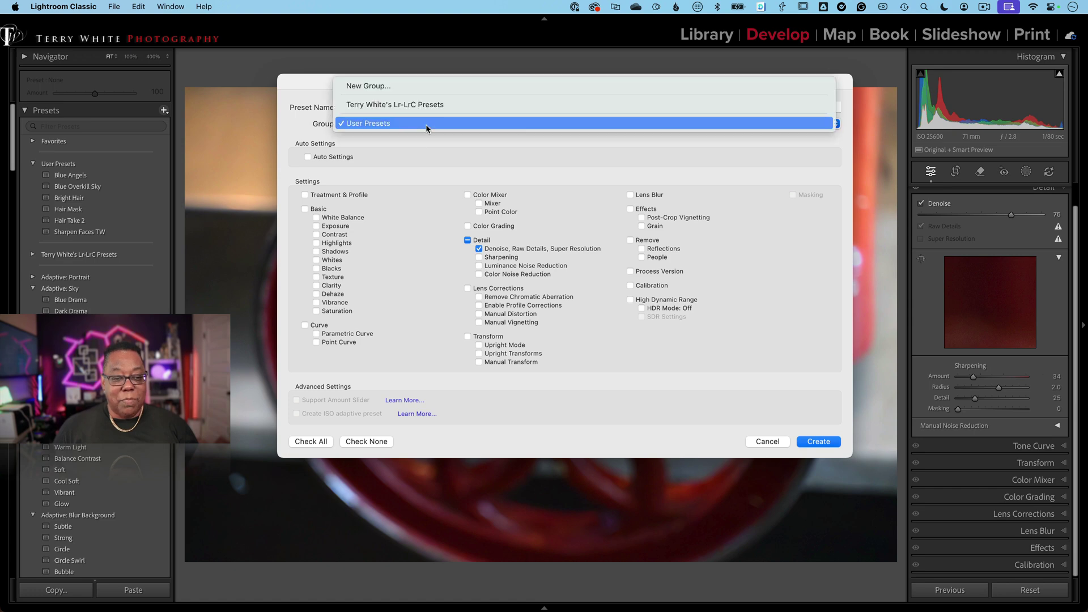
click(431, 150)
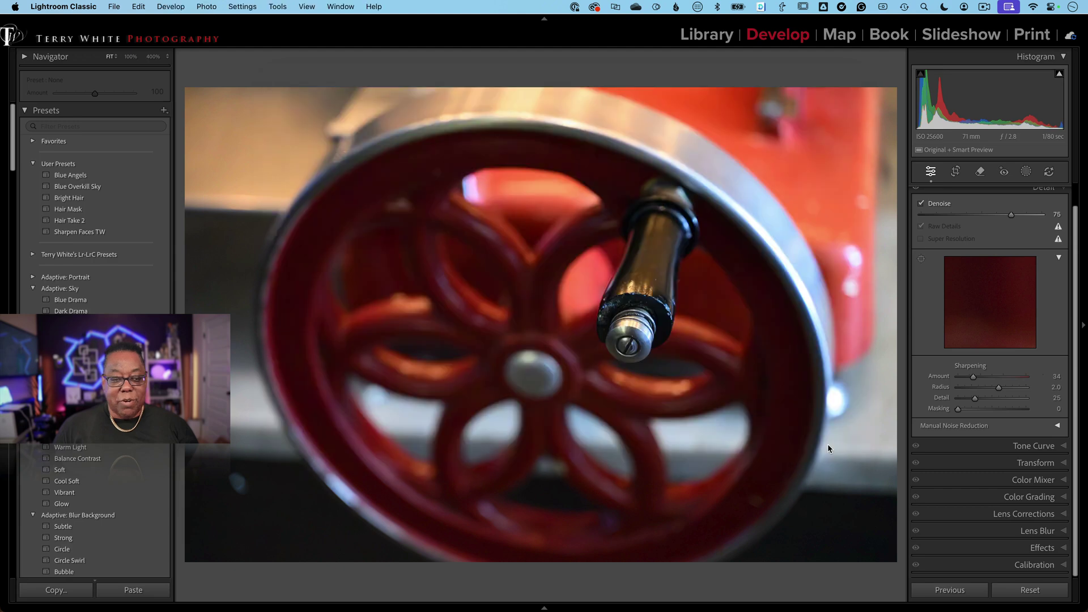
Select photos _TLW1805 and _TLW1949 in the library grid and apply the AI Denoise 75 preset to both in Develop
click(828, 444)
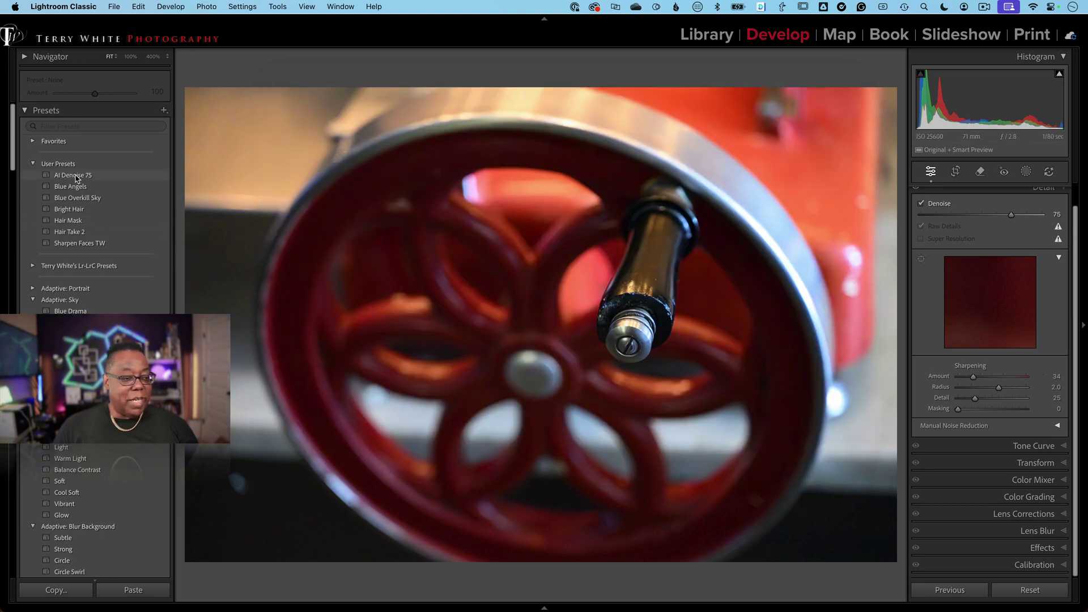
key(g)
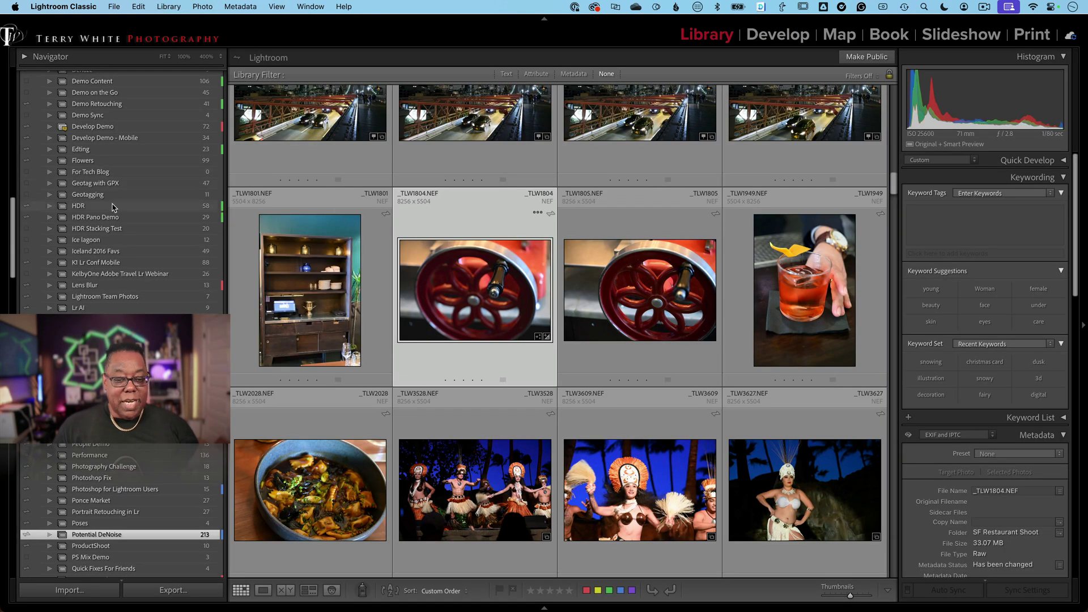
click(666, 332)
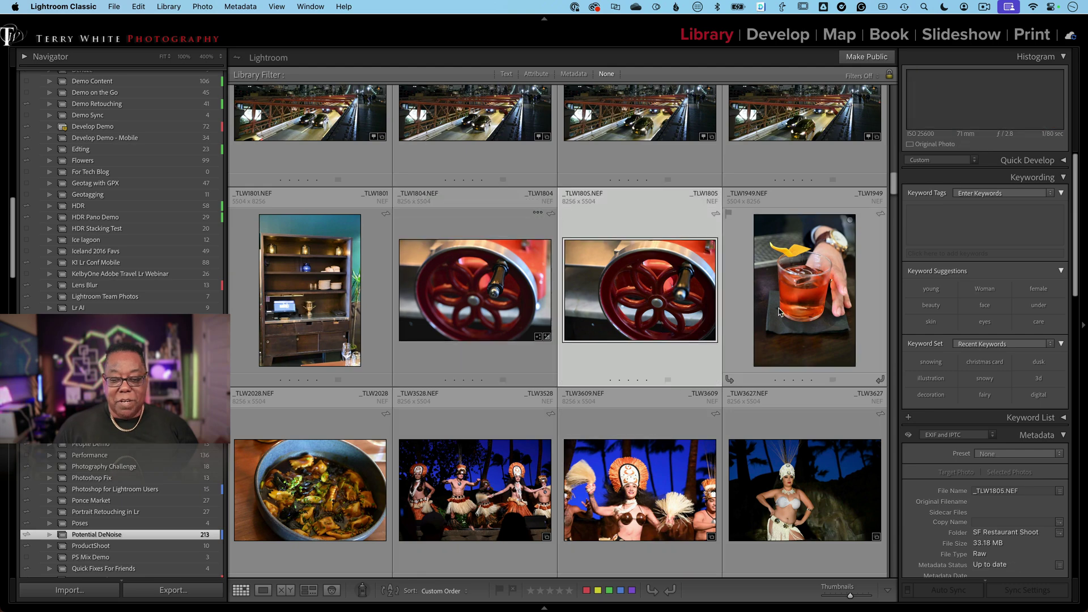
scroll(136, 191, up, 15)
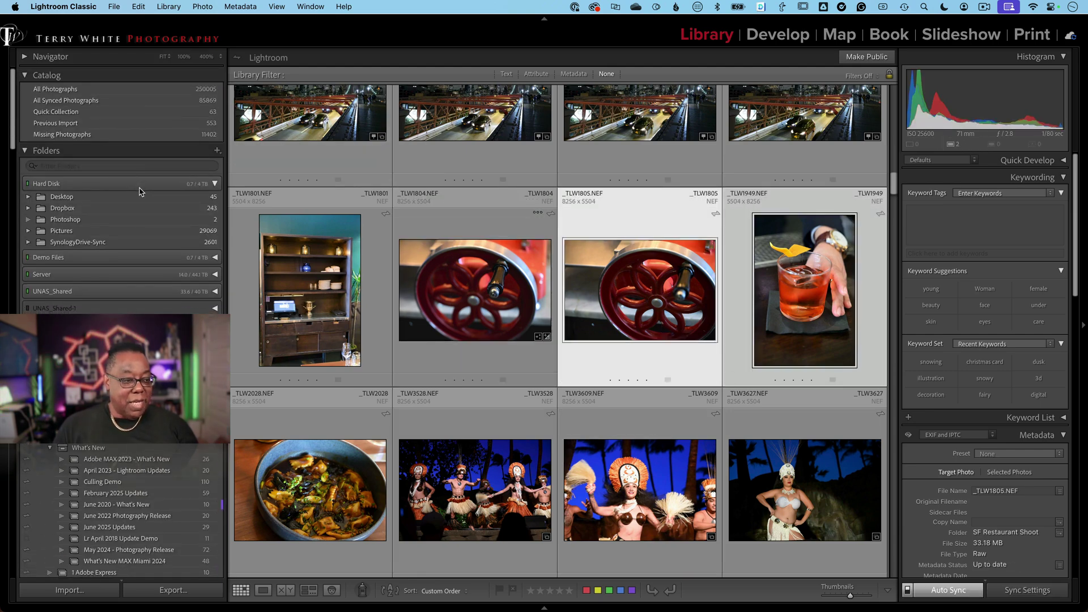
key(d)
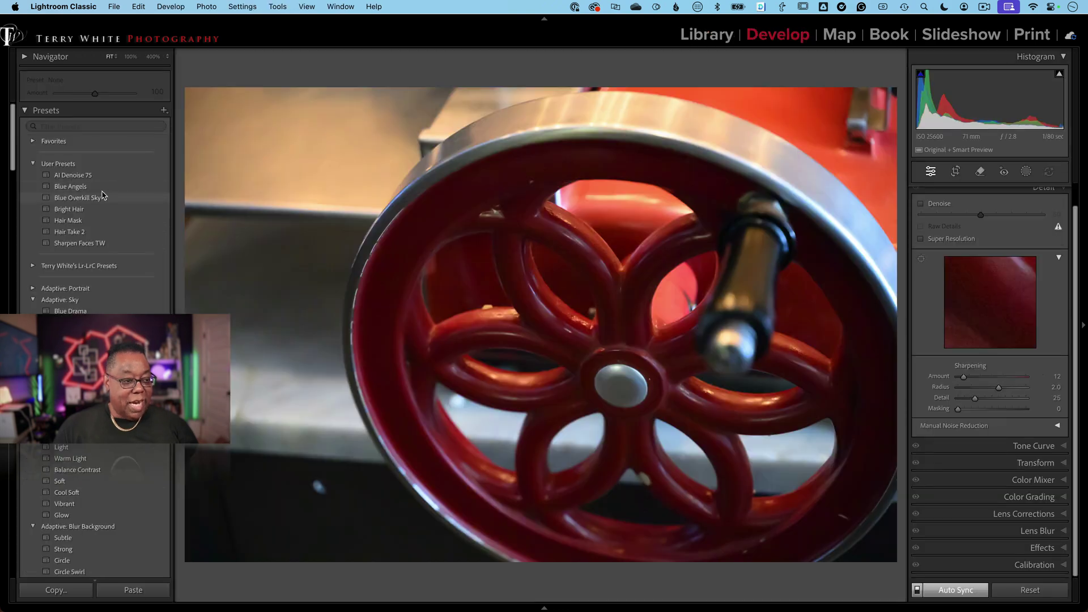
click(68, 176)
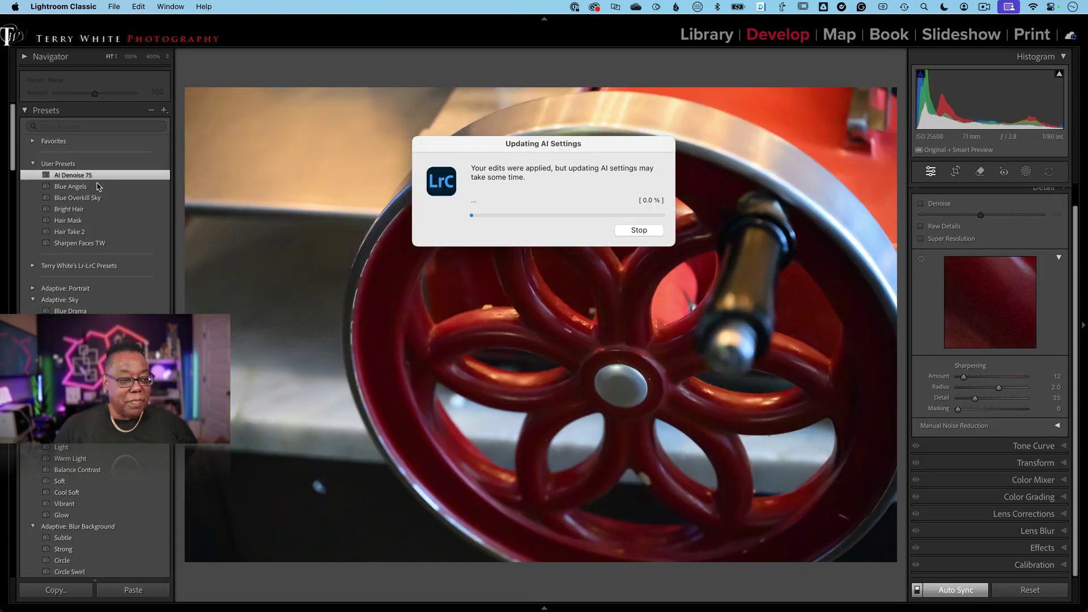